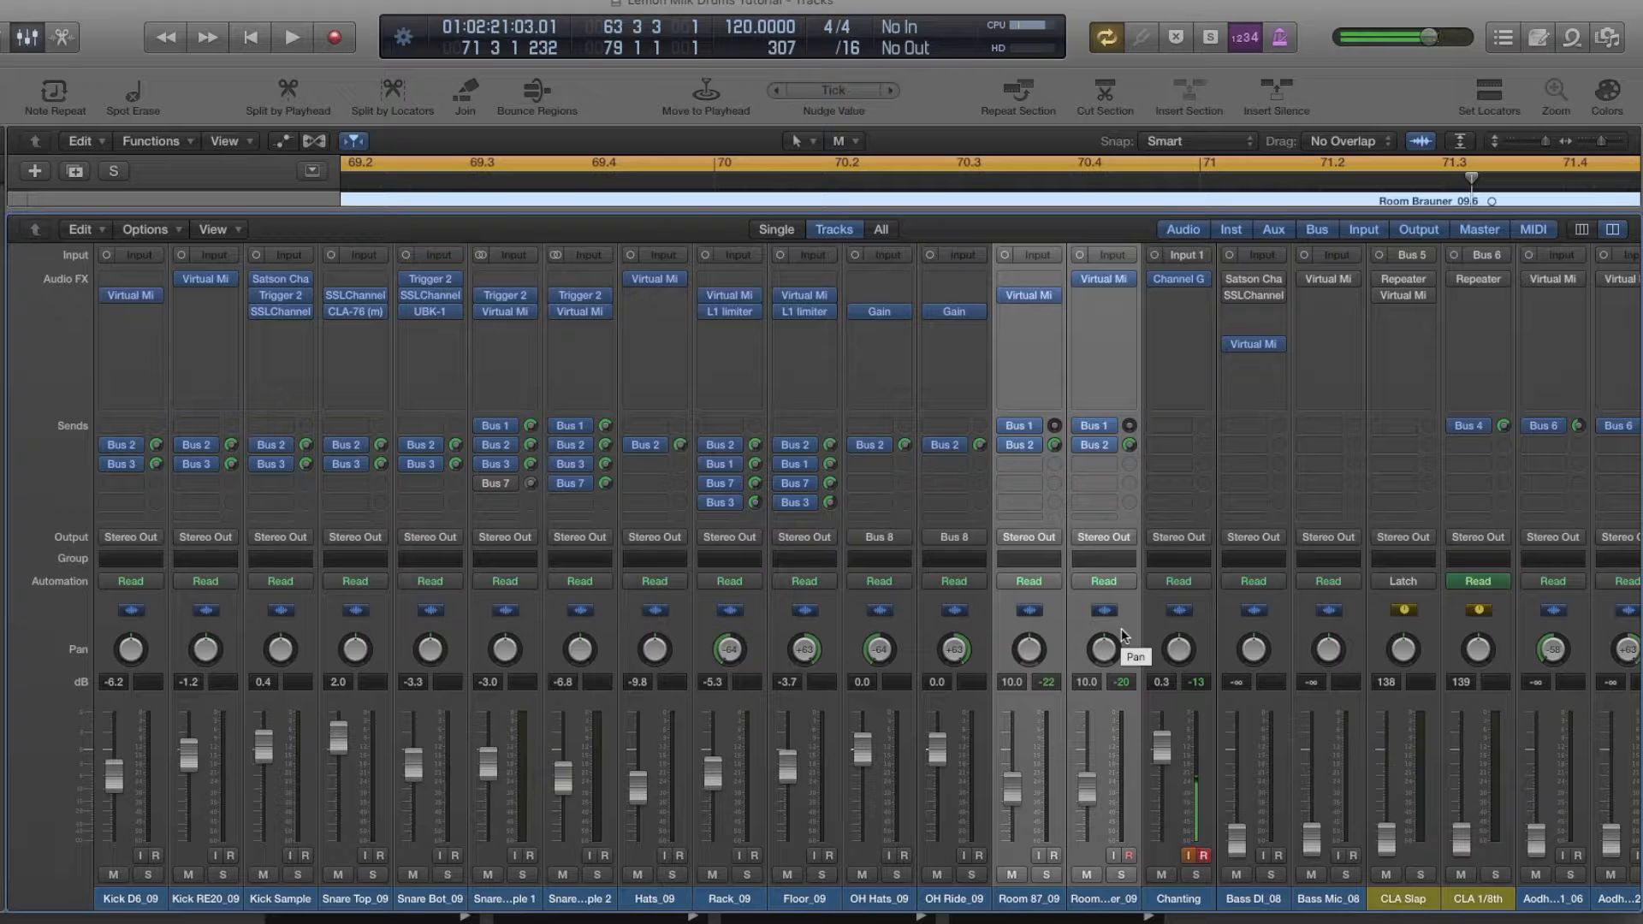
Play the drums with the Kick D6, Kick RE20, Snare Top and Snare Bot tracks muted to hear the samples carry the beat
{"action": "scroll", "coordinate": [1121, 635], "scroll_direction": "right", "scroll_amount": 1}
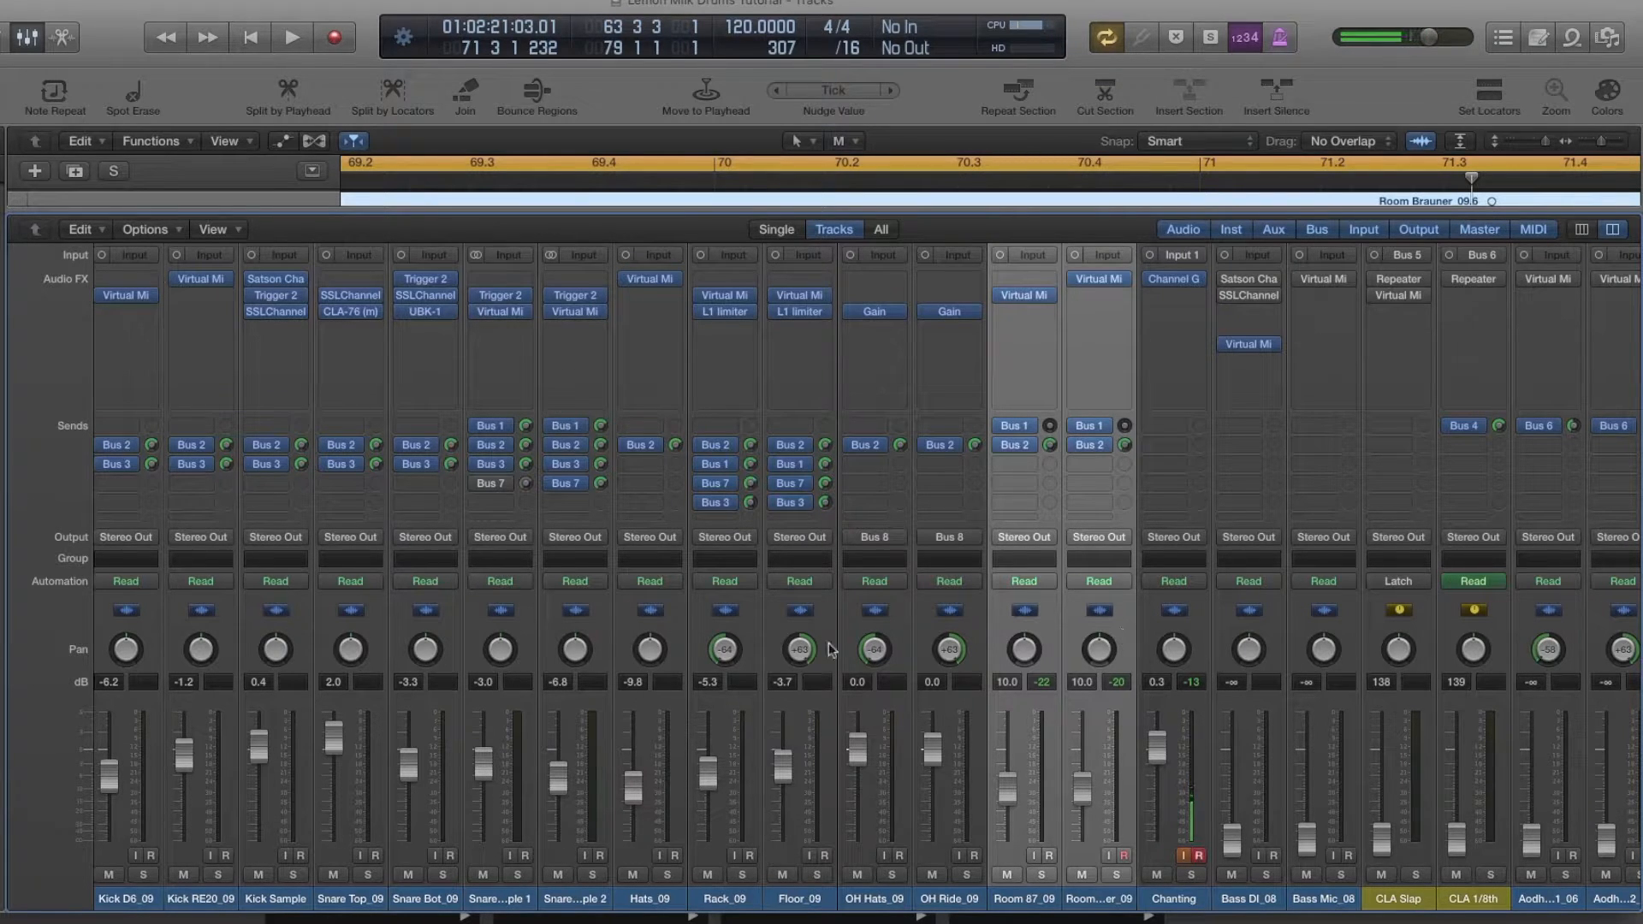
{"action": "scroll", "coordinate": [828, 643], "scroll_direction": "left", "scroll_amount": 2}
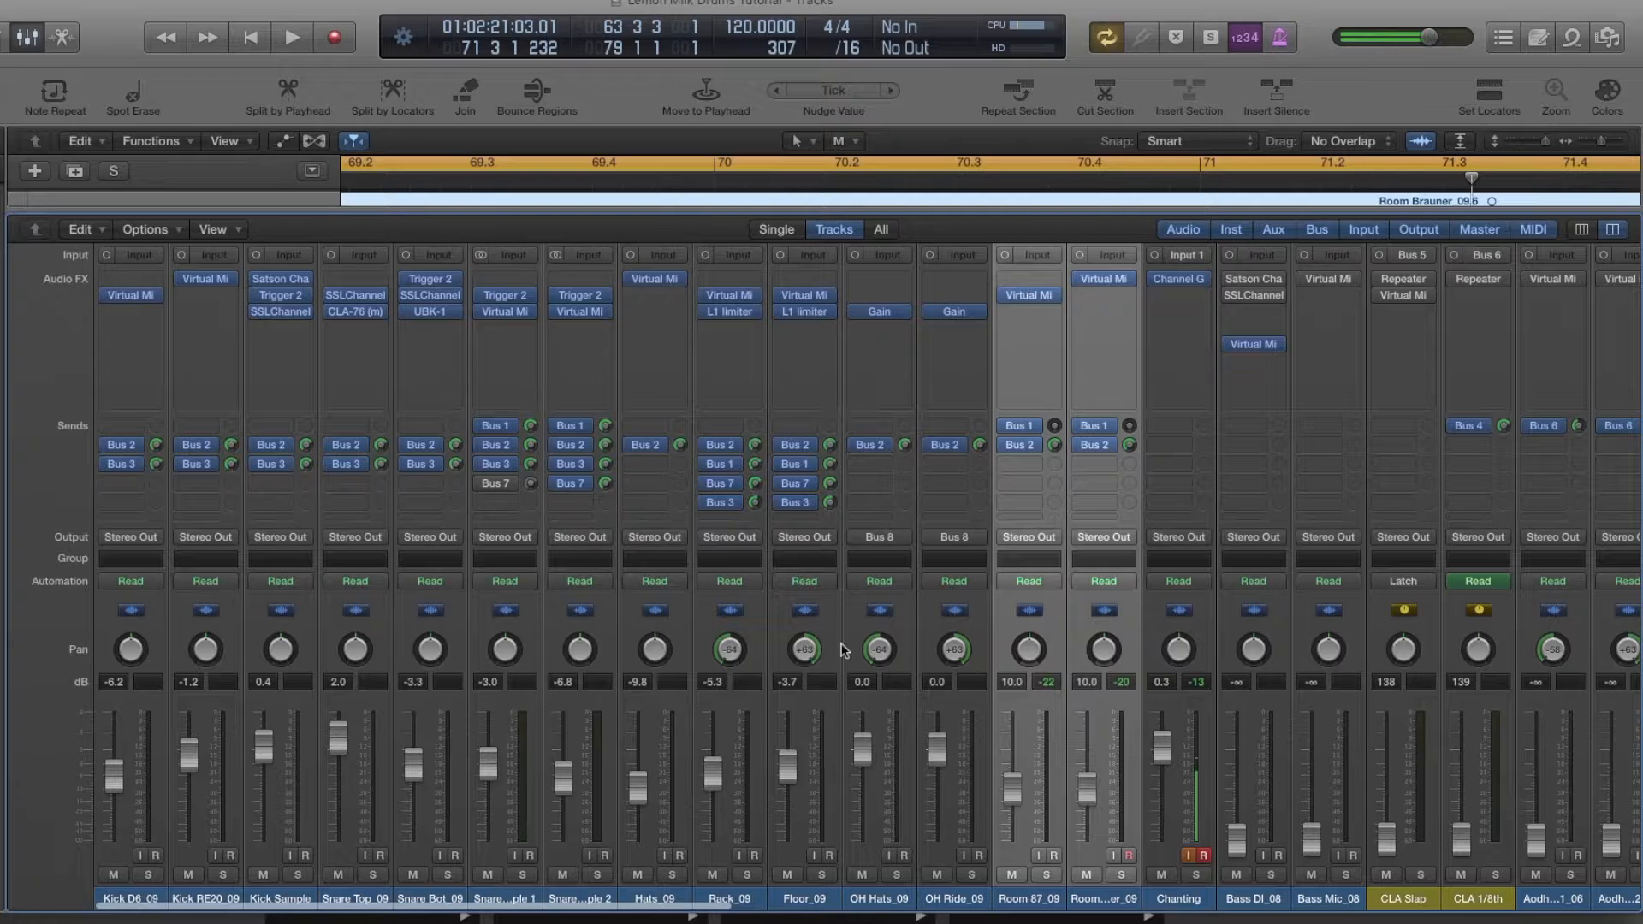
{"action": "scroll", "coordinate": [845, 651], "scroll_direction": "down", "scroll_amount": 2}
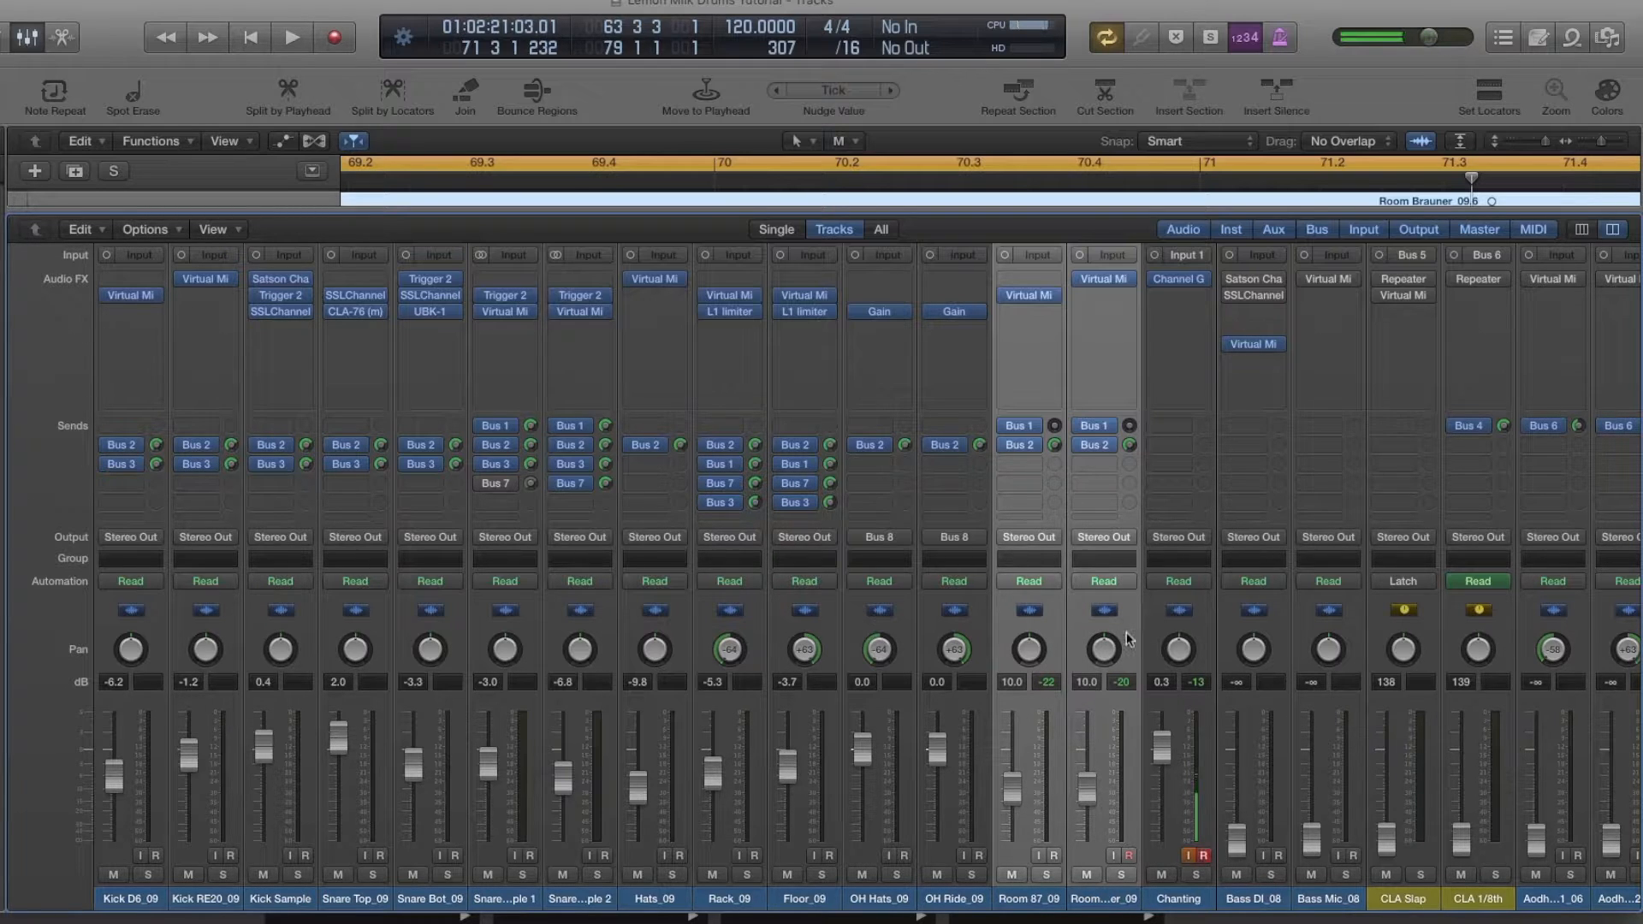
{"action": "key", "text": "space"}
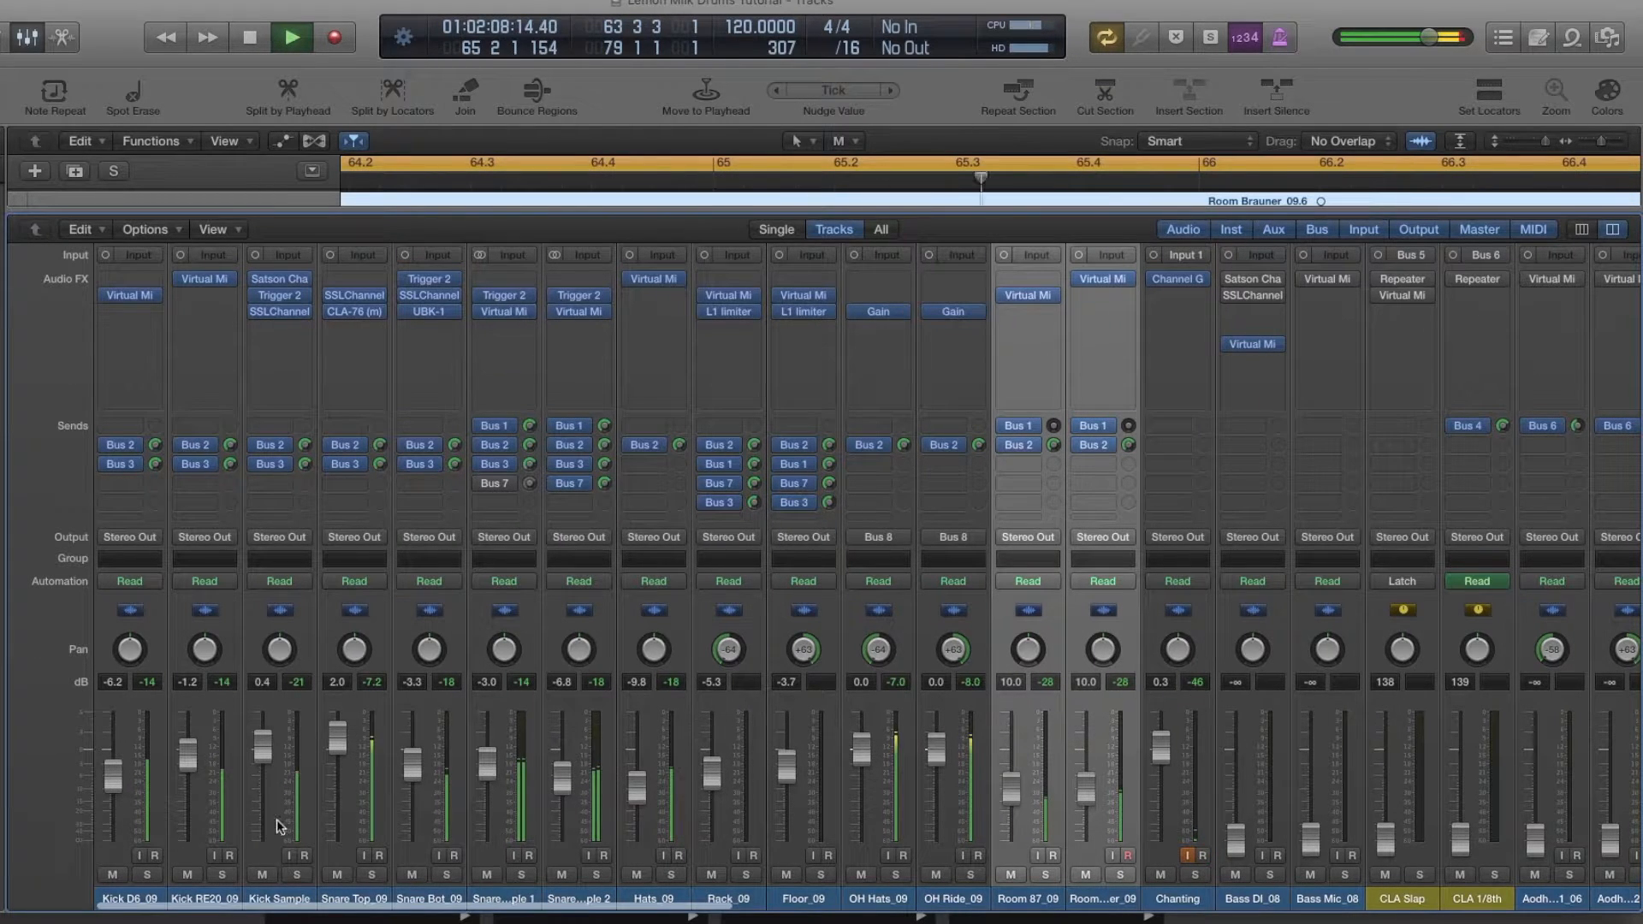
{"action": "left_click", "coordinate": [113, 875]}
{"action": "left_click", "coordinate": [188, 874]}
{"action": "left_click", "coordinate": [338, 875]}
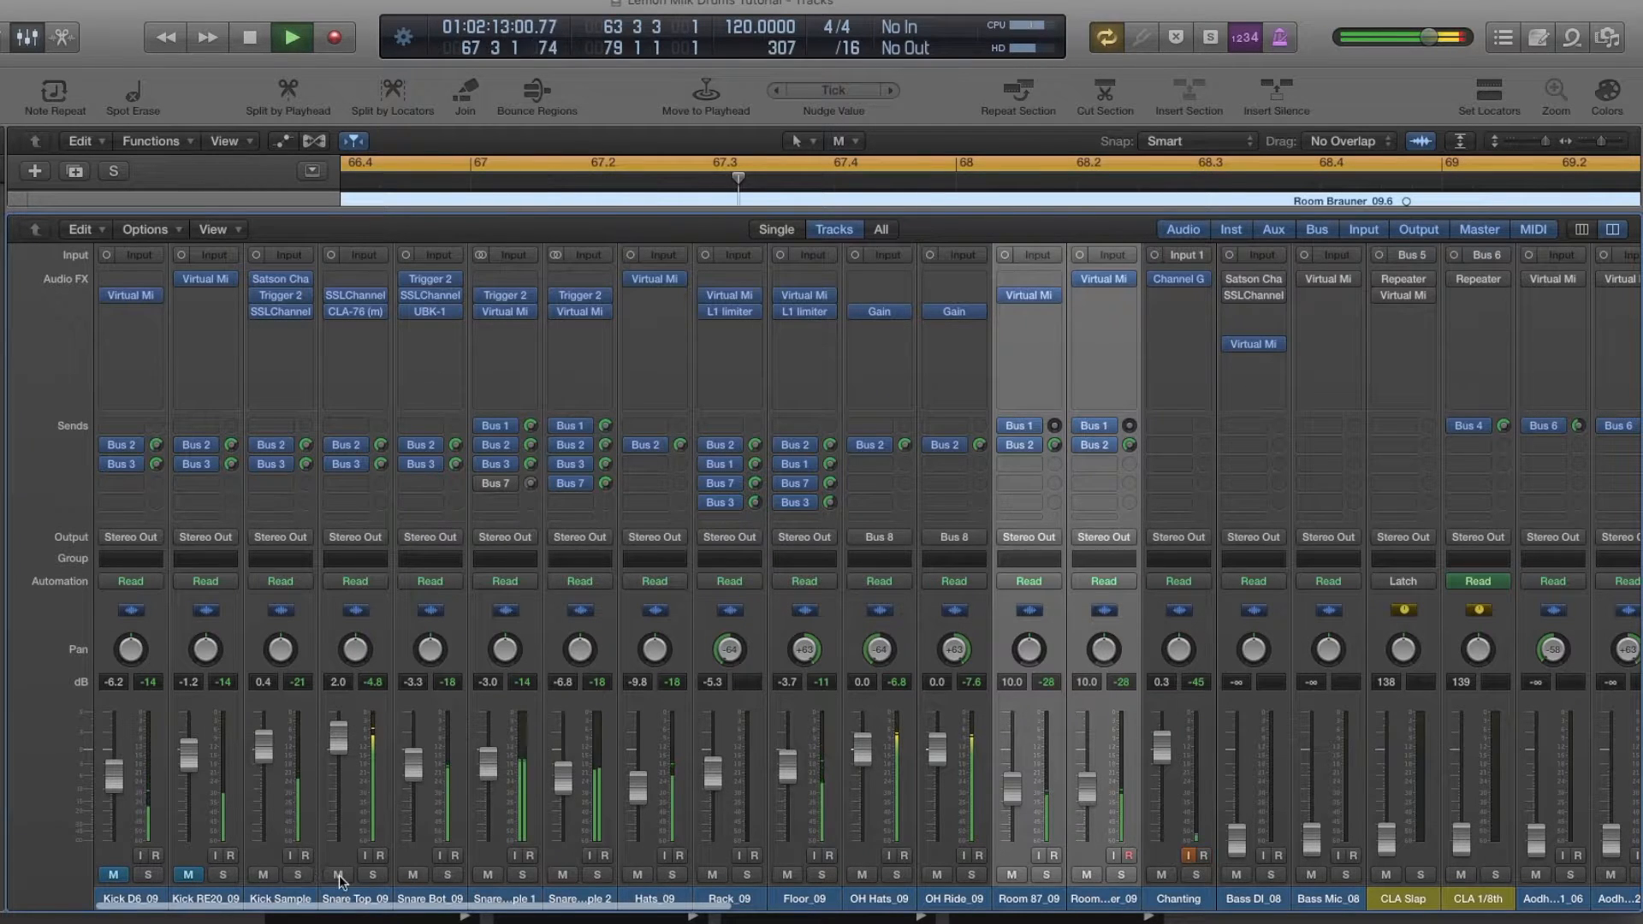
{"action": "left_click", "coordinate": [413, 875]}
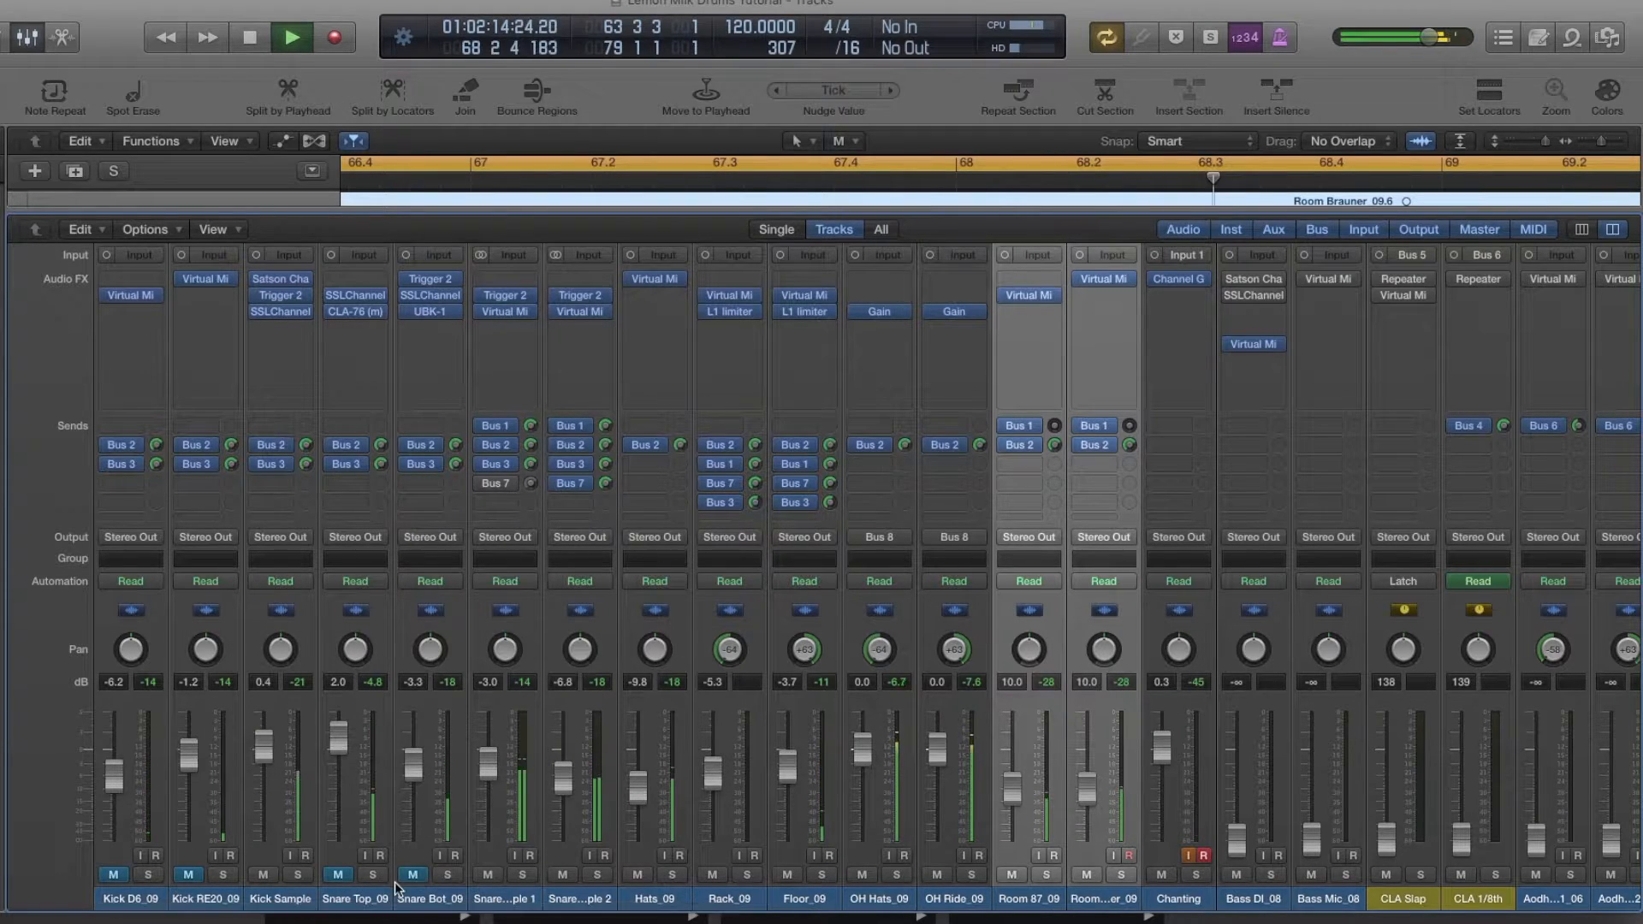
{"action": "scroll", "coordinate": [433, 828], "scroll_direction": "down", "scroll_amount": 1}
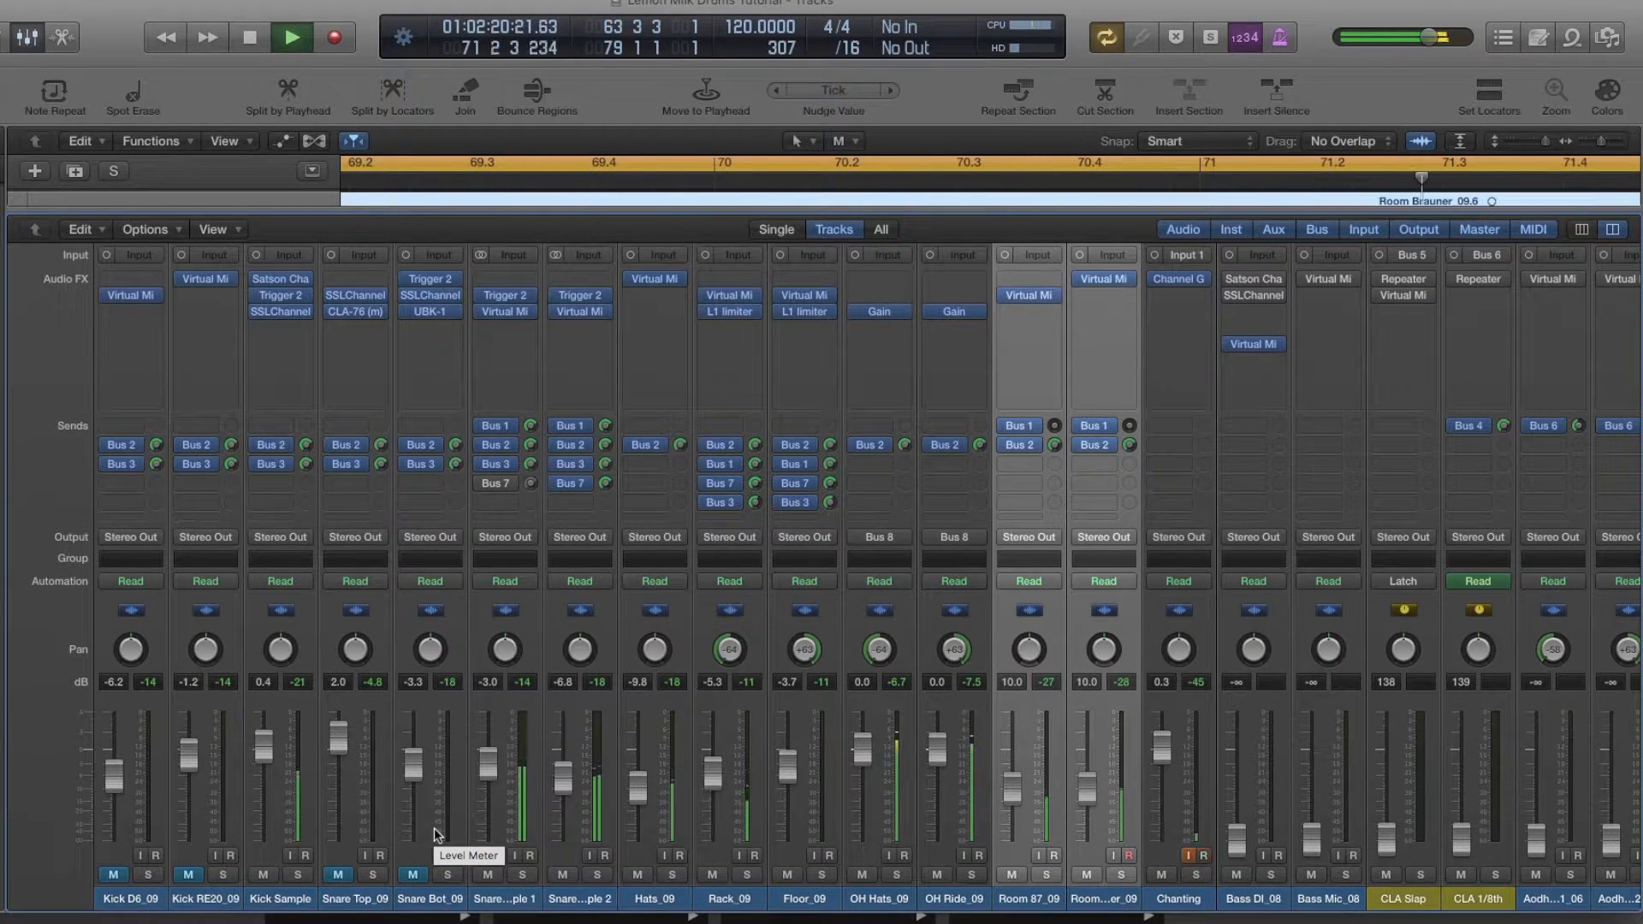
Unmute the Snare Bot, Snare Top, Kick RE20 and Kick D6 tracks, listen to the full kit, and stop playback
{"action": "left_click", "coordinate": [413, 874]}
{"action": "left_click", "coordinate": [341, 874]}
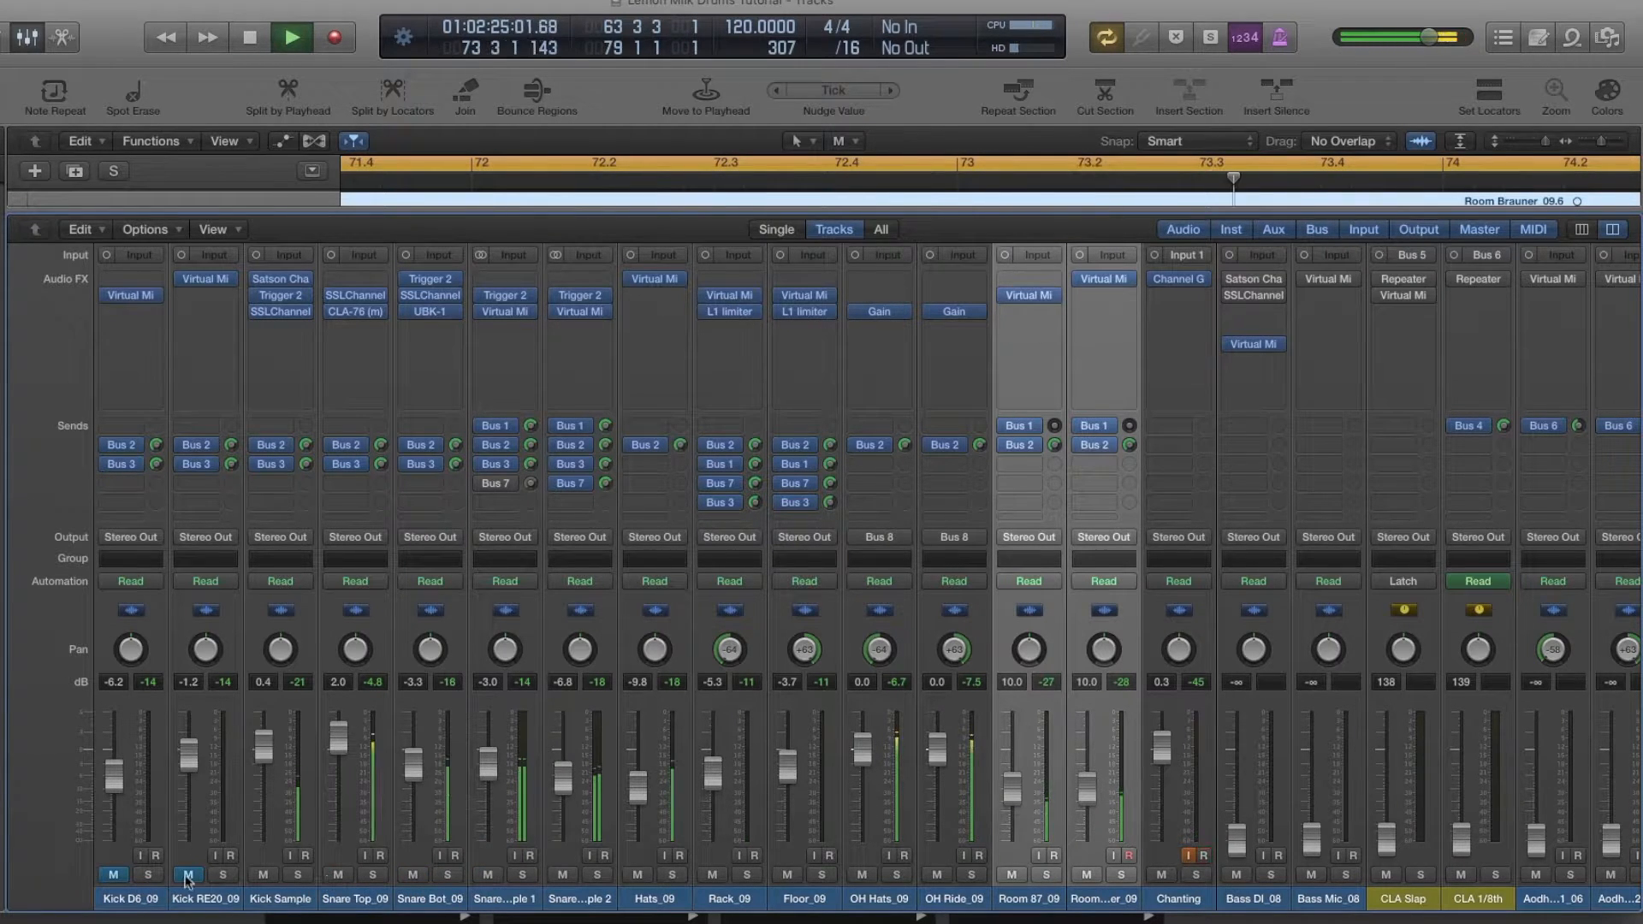
{"action": "left_click", "coordinate": [189, 874]}
{"action": "left_click", "coordinate": [115, 875]}
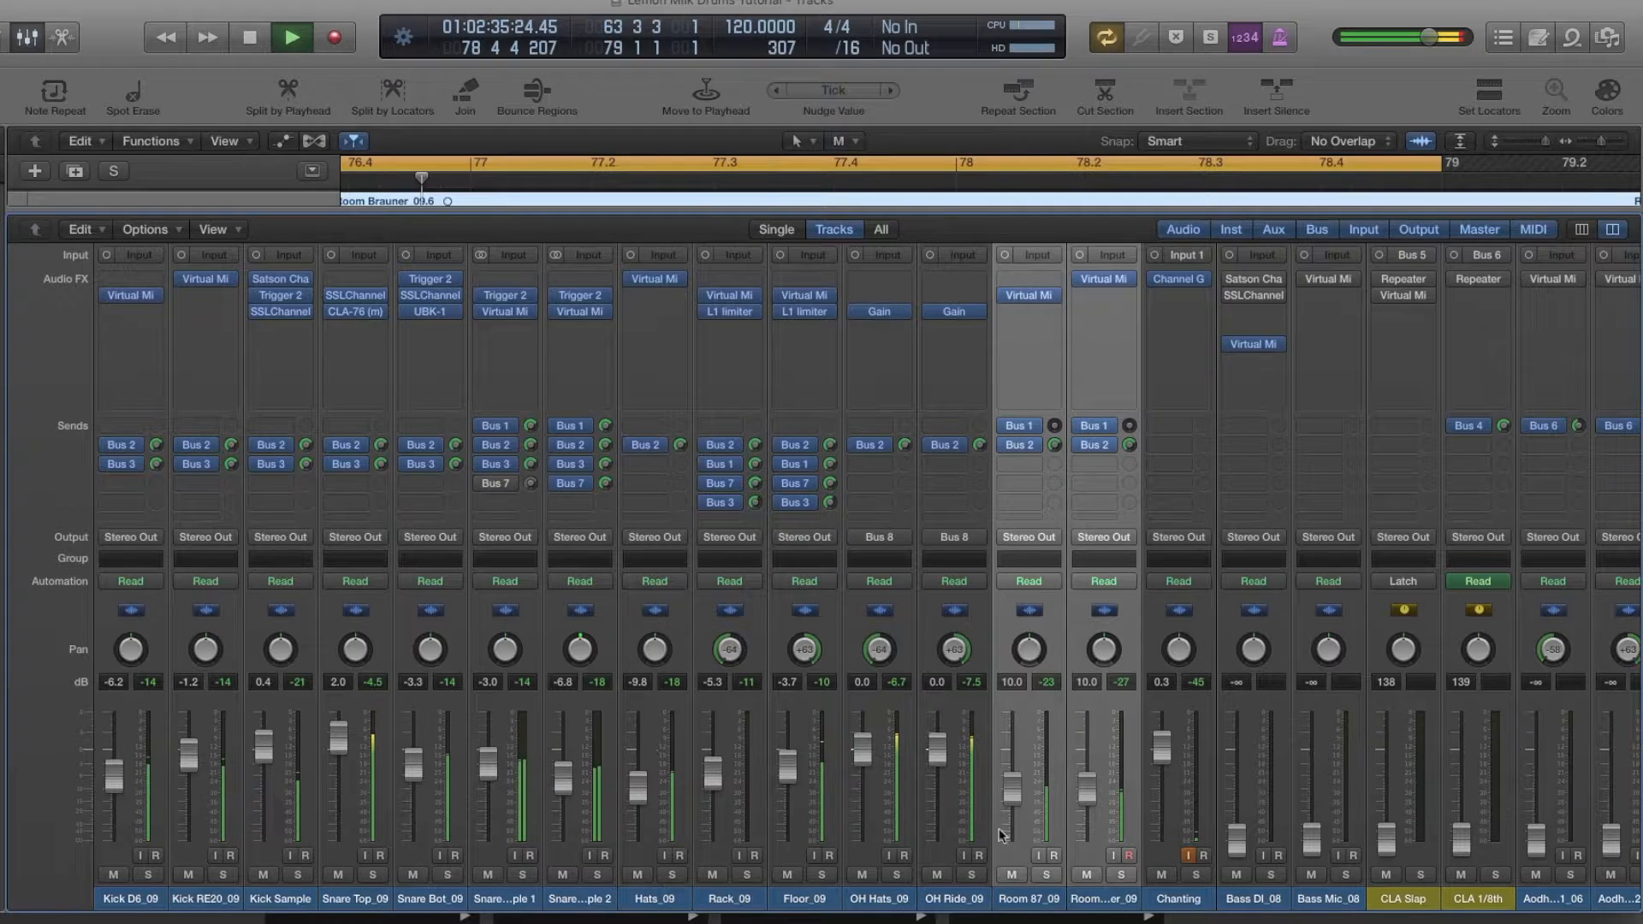
{"action": "key", "text": "space"}
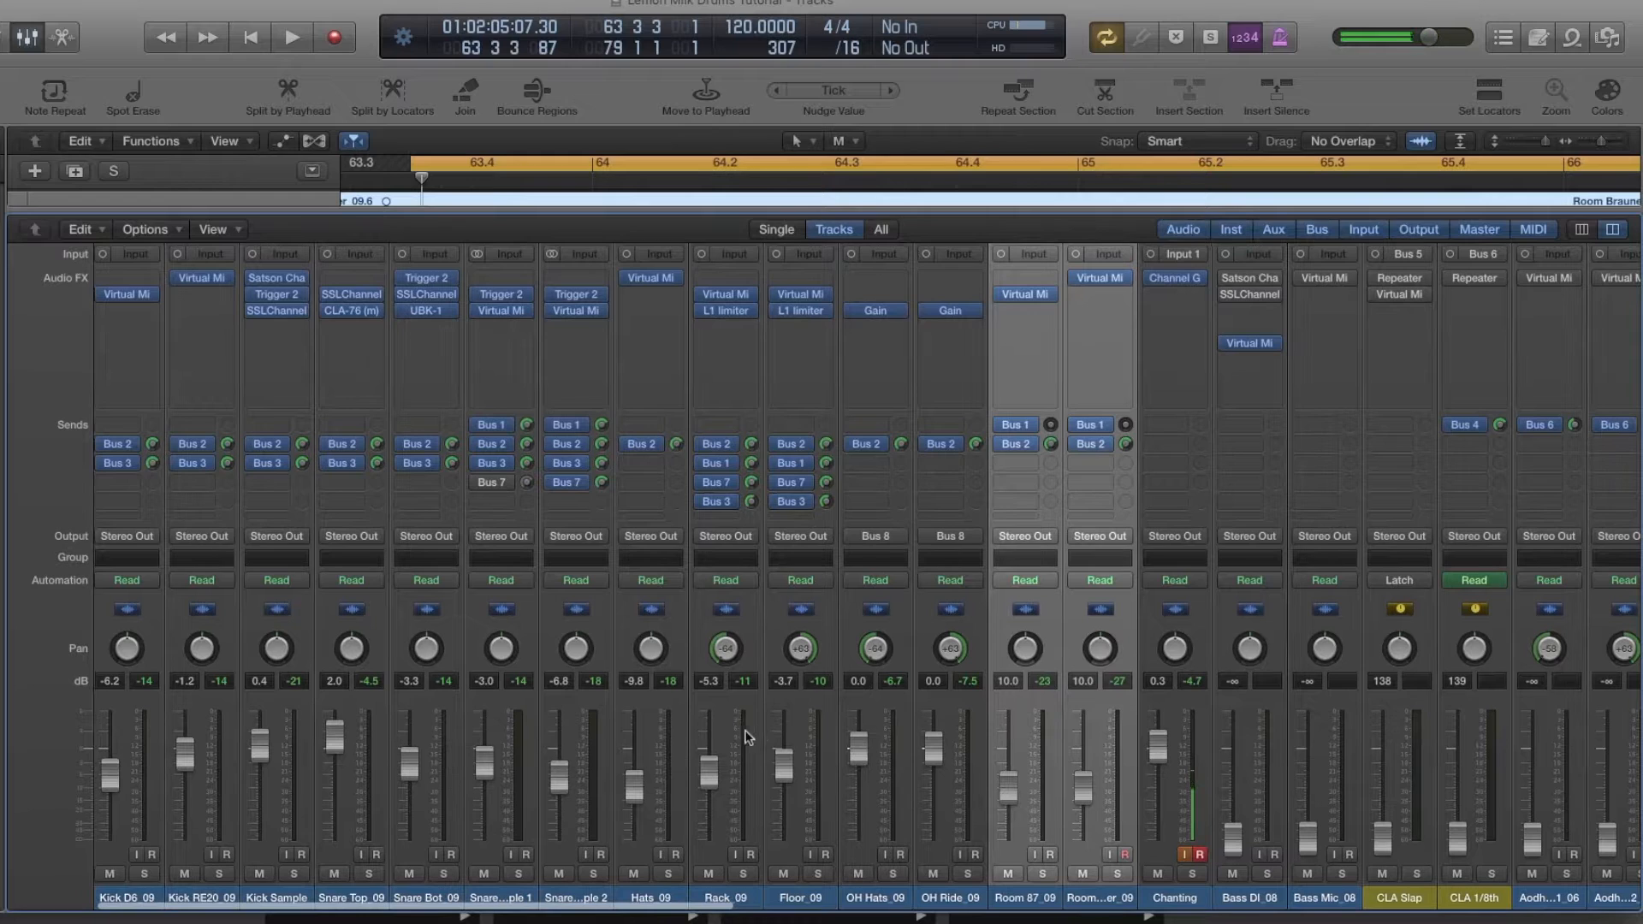
Play the drums with the Kick Sample and both snare sample tracks muted, restoring all three after listening
{"action": "scroll", "coordinate": [742, 729], "scroll_direction": "down", "scroll_amount": 1}
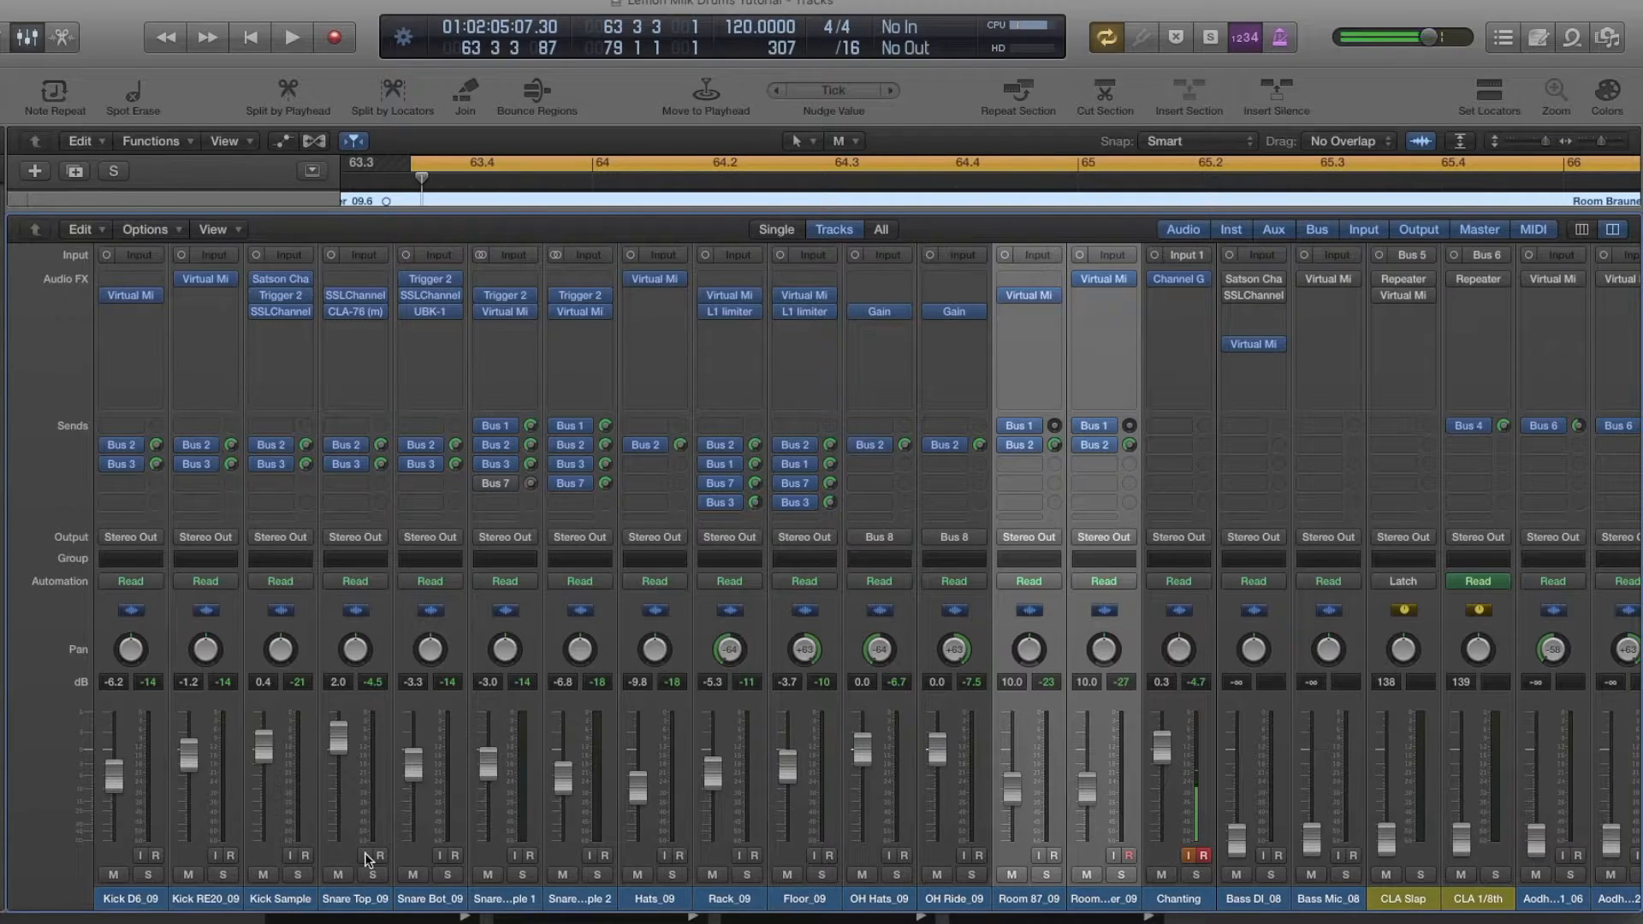
{"action": "key", "text": "space"}
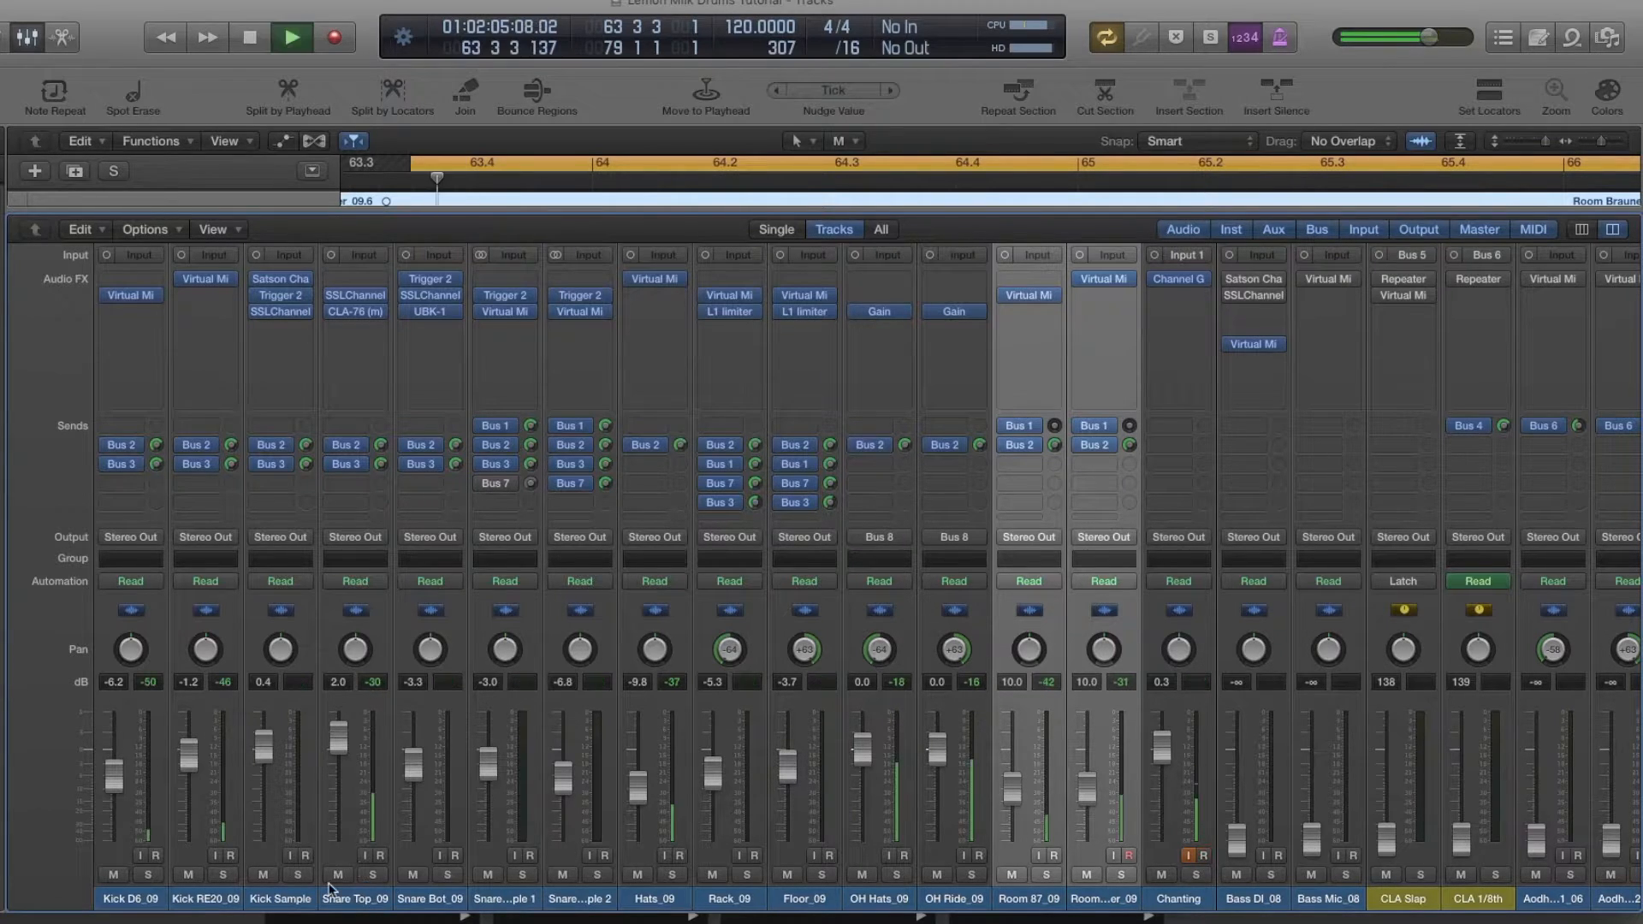
{"action": "left_click", "coordinate": [262, 874]}
{"action": "left_click", "coordinate": [488, 875]}
{"action": "left_click", "coordinate": [568, 876]}
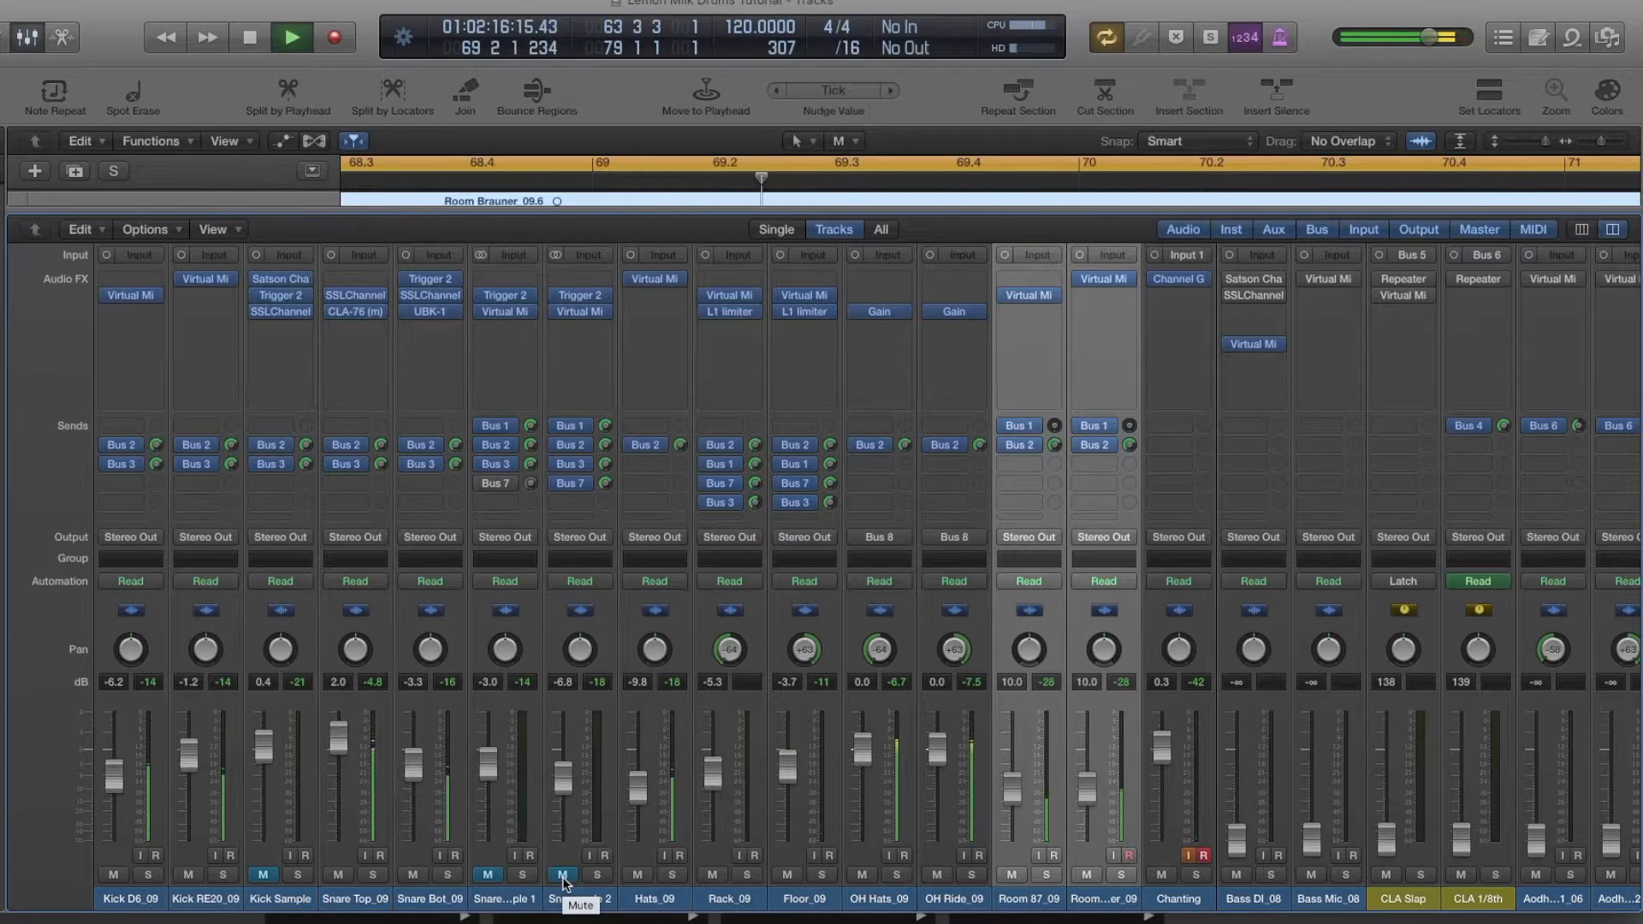
{"action": "left_click", "coordinate": [563, 875]}
{"action": "left_click", "coordinate": [486, 875]}
{"action": "left_click", "coordinate": [260, 875]}
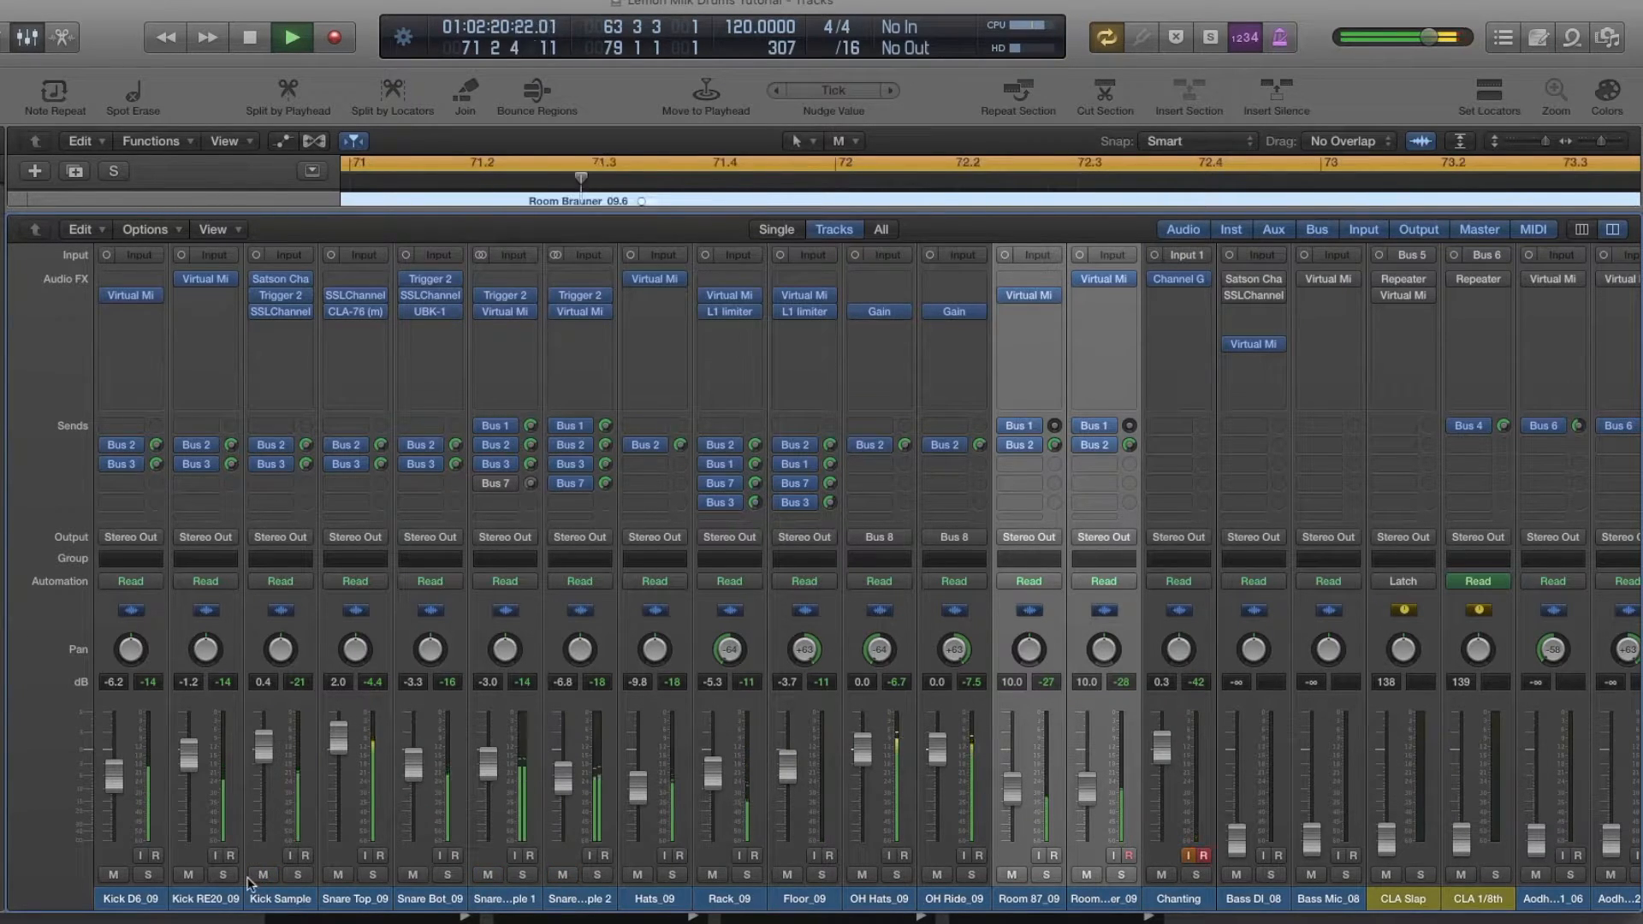
Compare the samples against the live mics by temporarily muting Kick D6, Kick RE20, Snare Top and Snare Bot during playback
{"action": "left_click", "coordinate": [114, 876]}
{"action": "left_click", "coordinate": [188, 876]}
{"action": "left_click", "coordinate": [337, 875]}
{"action": "left_click", "coordinate": [413, 875]}
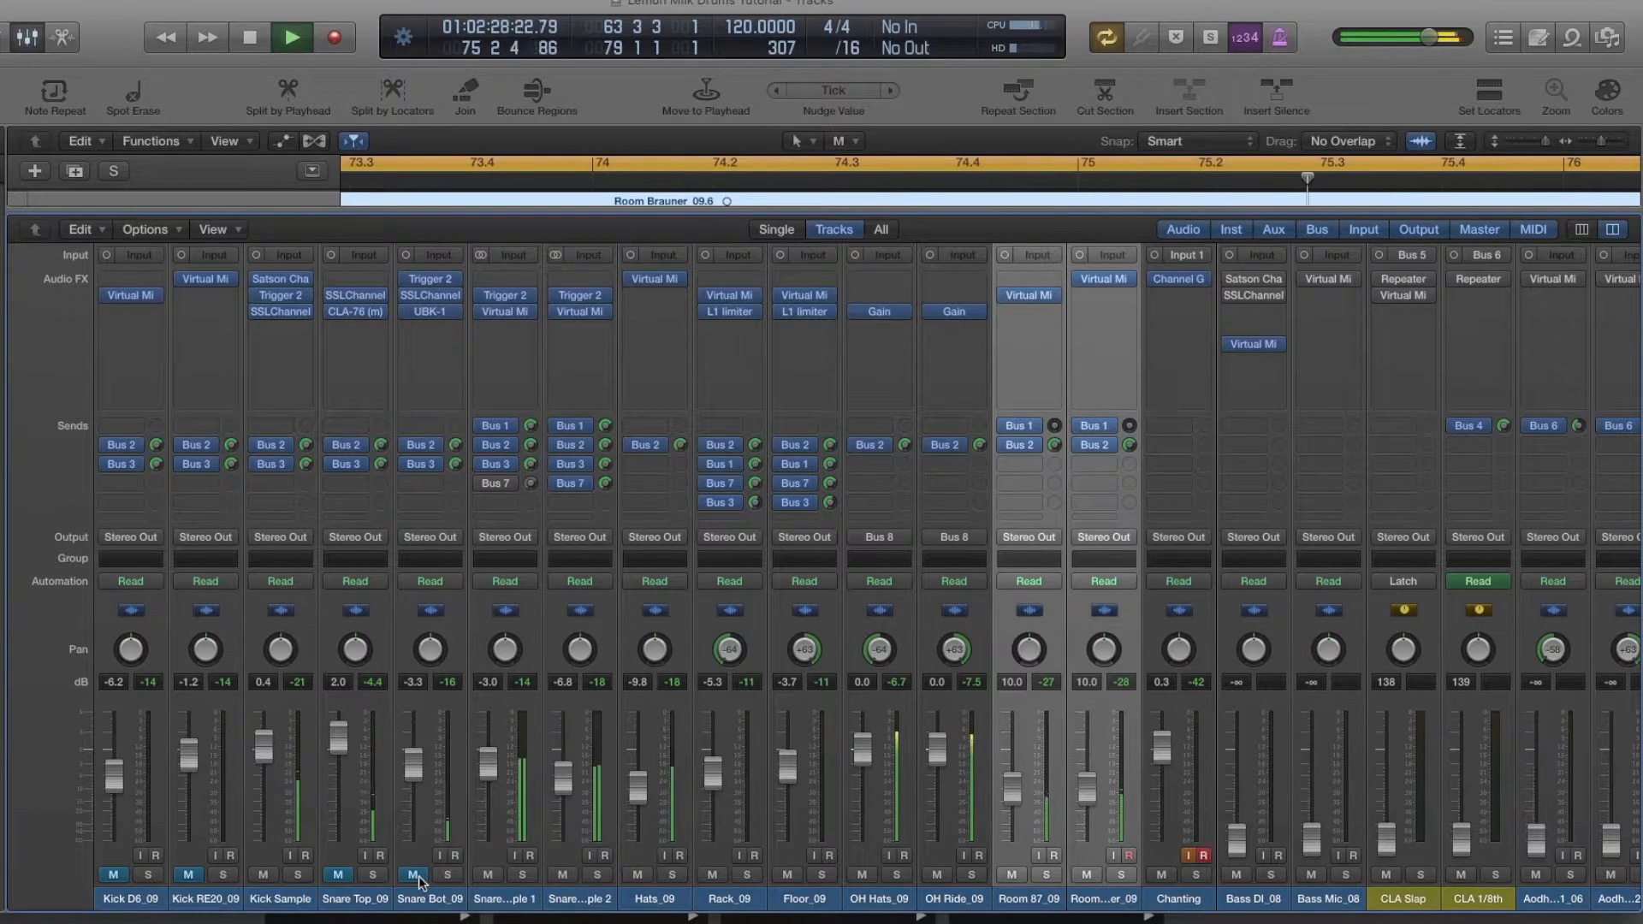
{"action": "left_click", "coordinate": [419, 875]}
{"action": "left_click", "coordinate": [337, 875]}
{"action": "left_click", "coordinate": [189, 875]}
{"action": "left_click", "coordinate": [113, 874]}
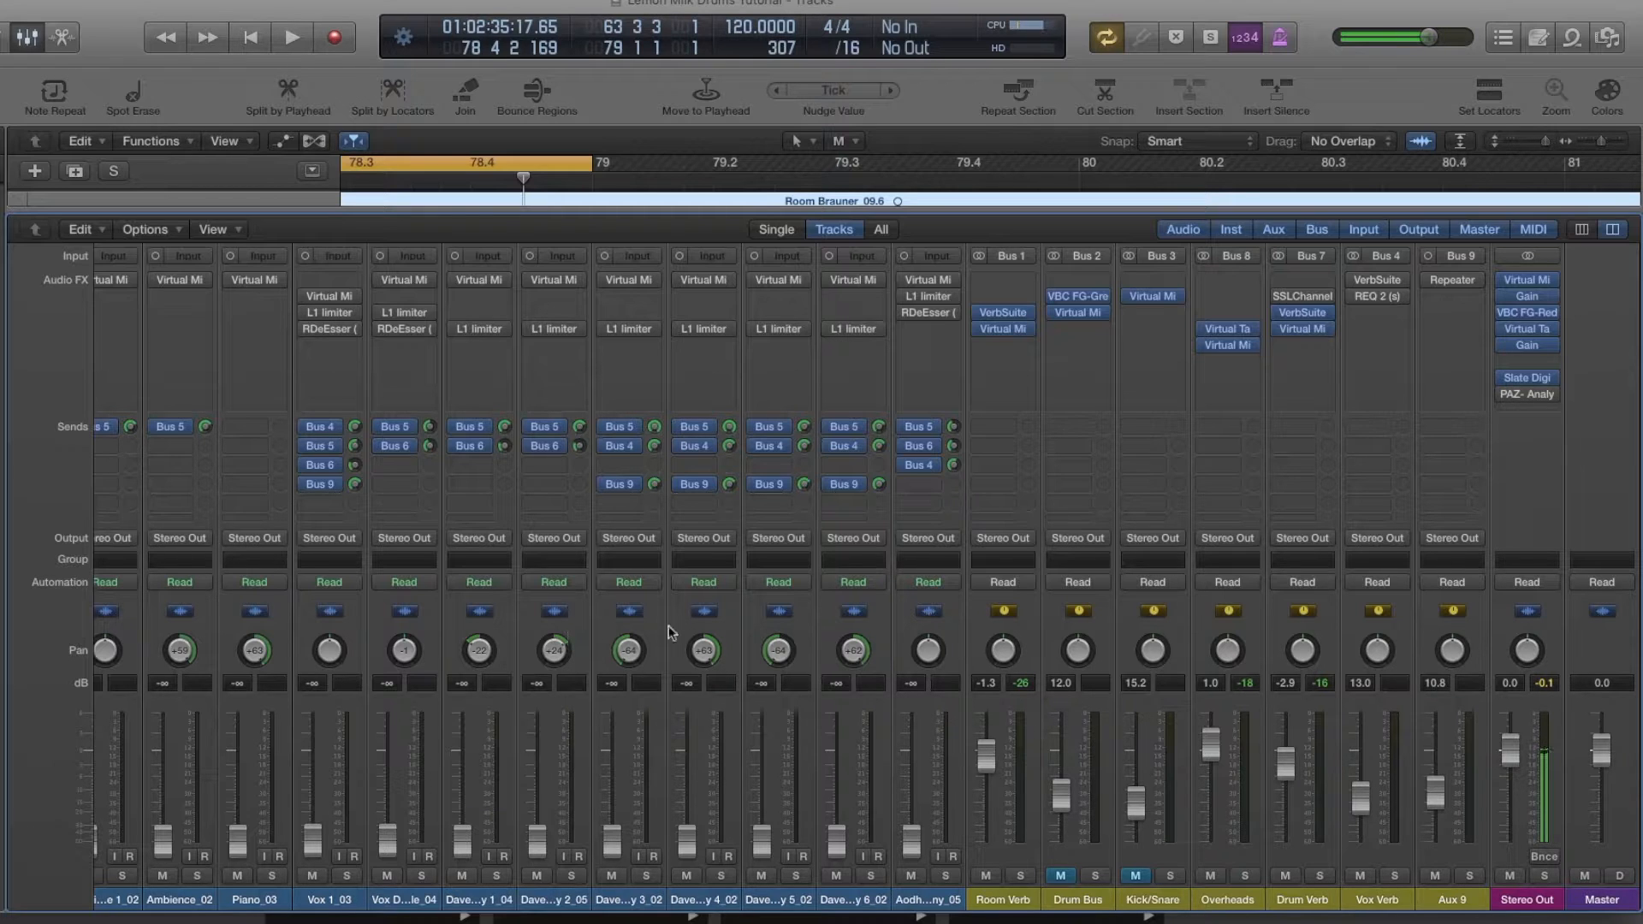
Examine the Bus 2 and Bus 3 sends on the drum tracks and the Drum Bus and Kick/Snare aux channels they feed
{"action": "left_click", "coordinate": [1137, 875]}
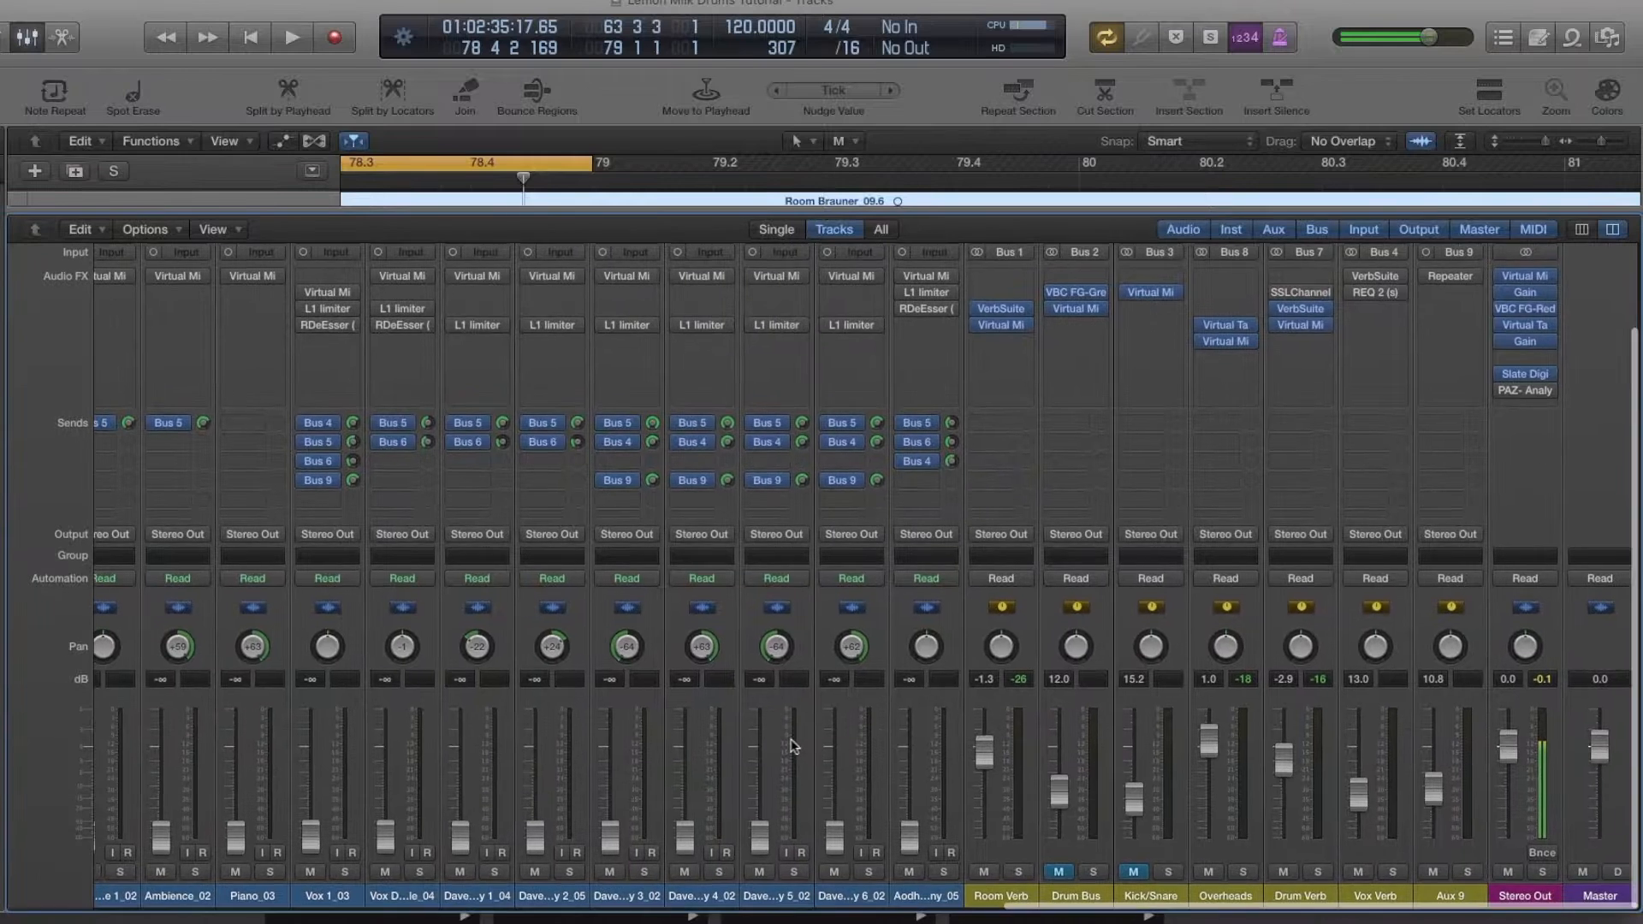
{"action": "mouse_move", "coordinate": [1081, 306]}
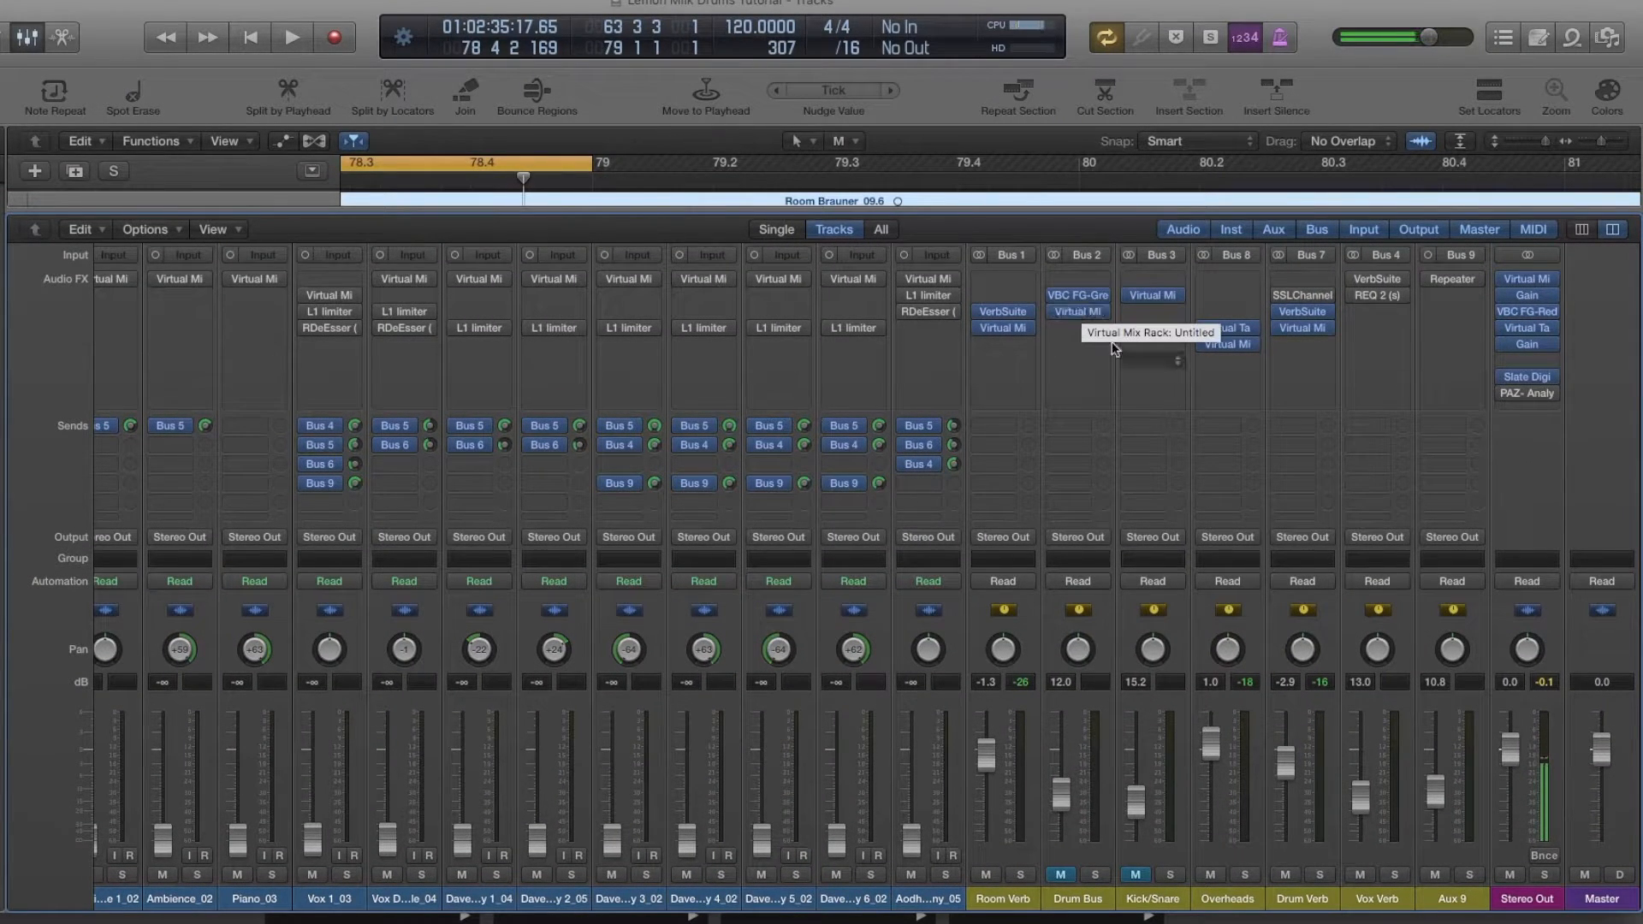
{"action": "scroll", "coordinate": [495, 396], "scroll_direction": "left", "scroll_amount": 15}
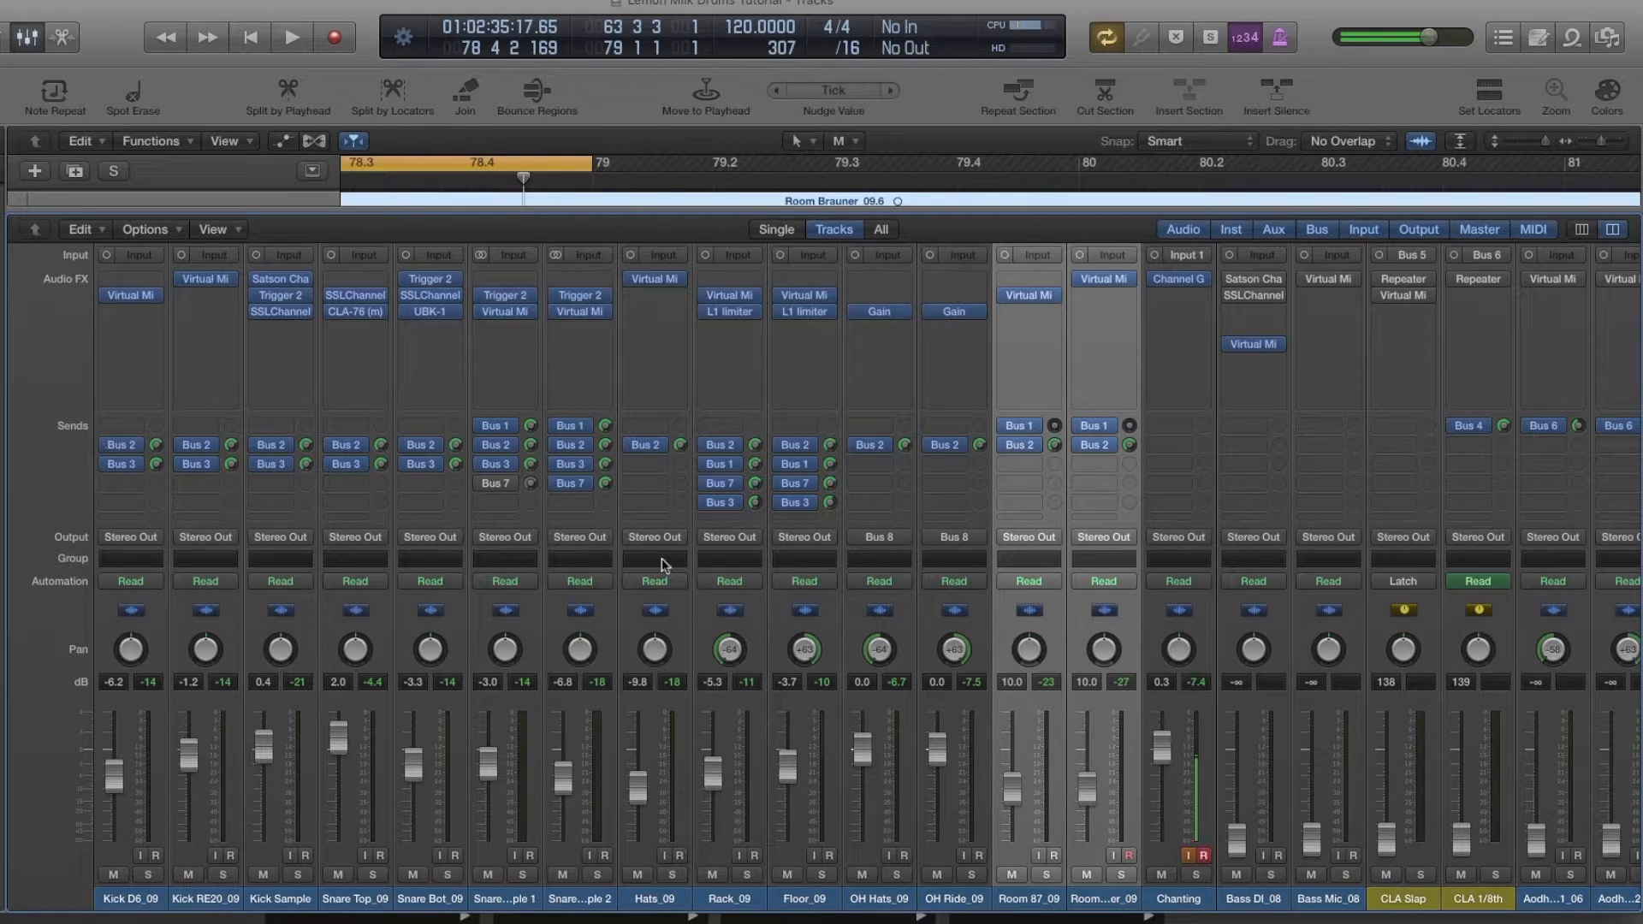
{"action": "scroll", "coordinate": [873, 595], "scroll_direction": "right", "scroll_amount": 15}
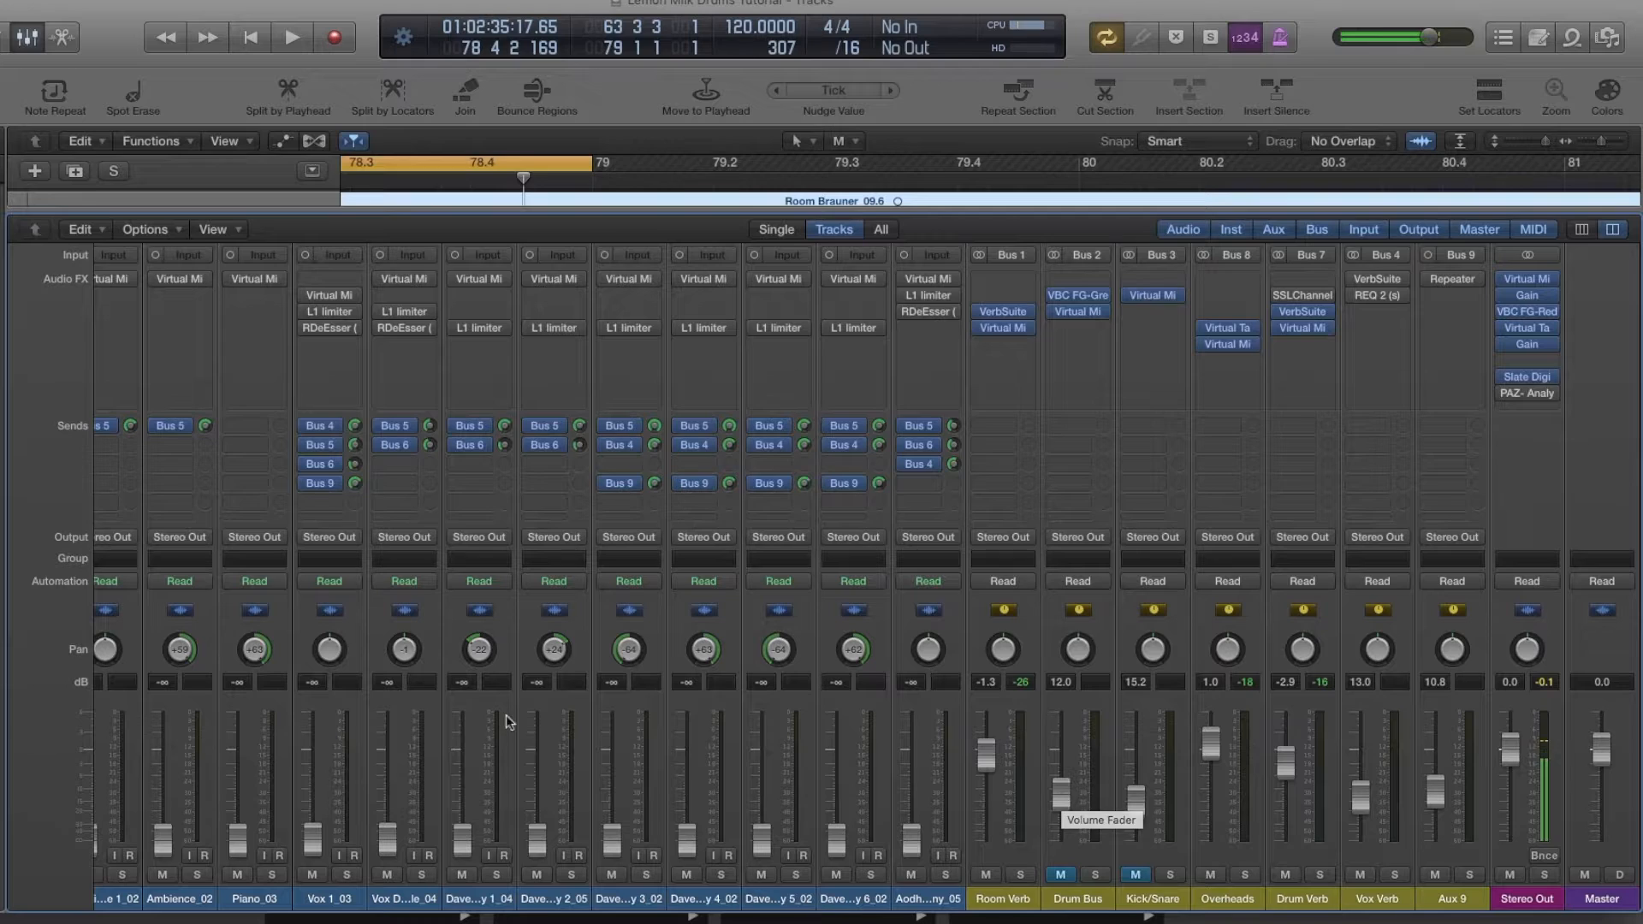
{"action": "scroll", "coordinate": [506, 716], "scroll_direction": "left", "scroll_amount": 15}
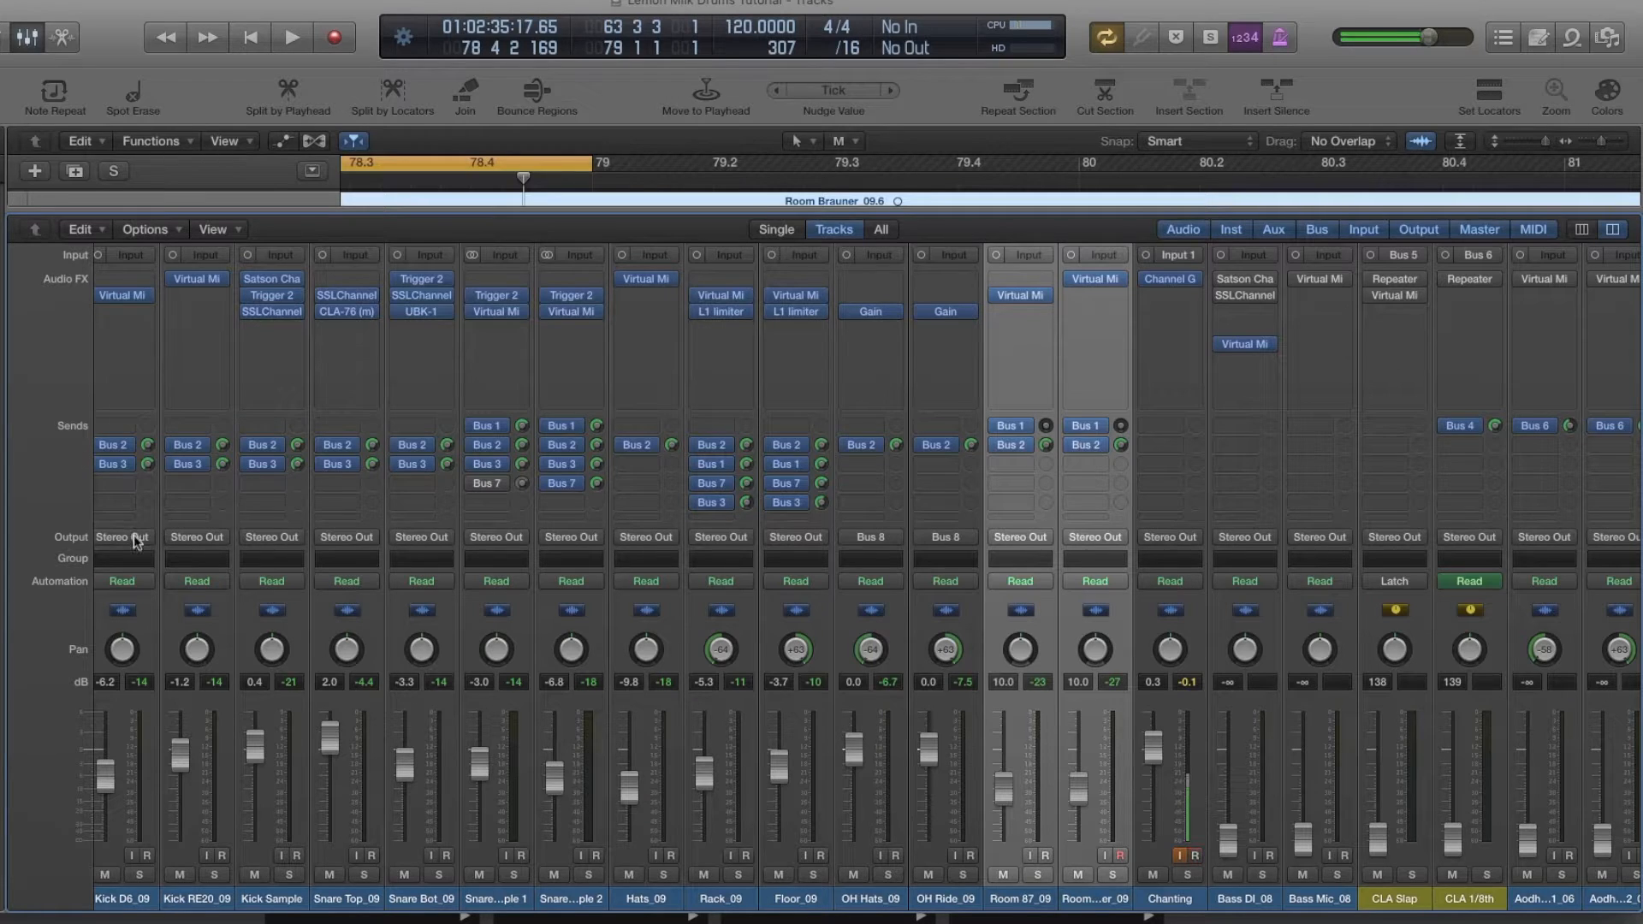
{"action": "scroll", "coordinate": [143, 546], "scroll_direction": "left", "scroll_amount": 1}
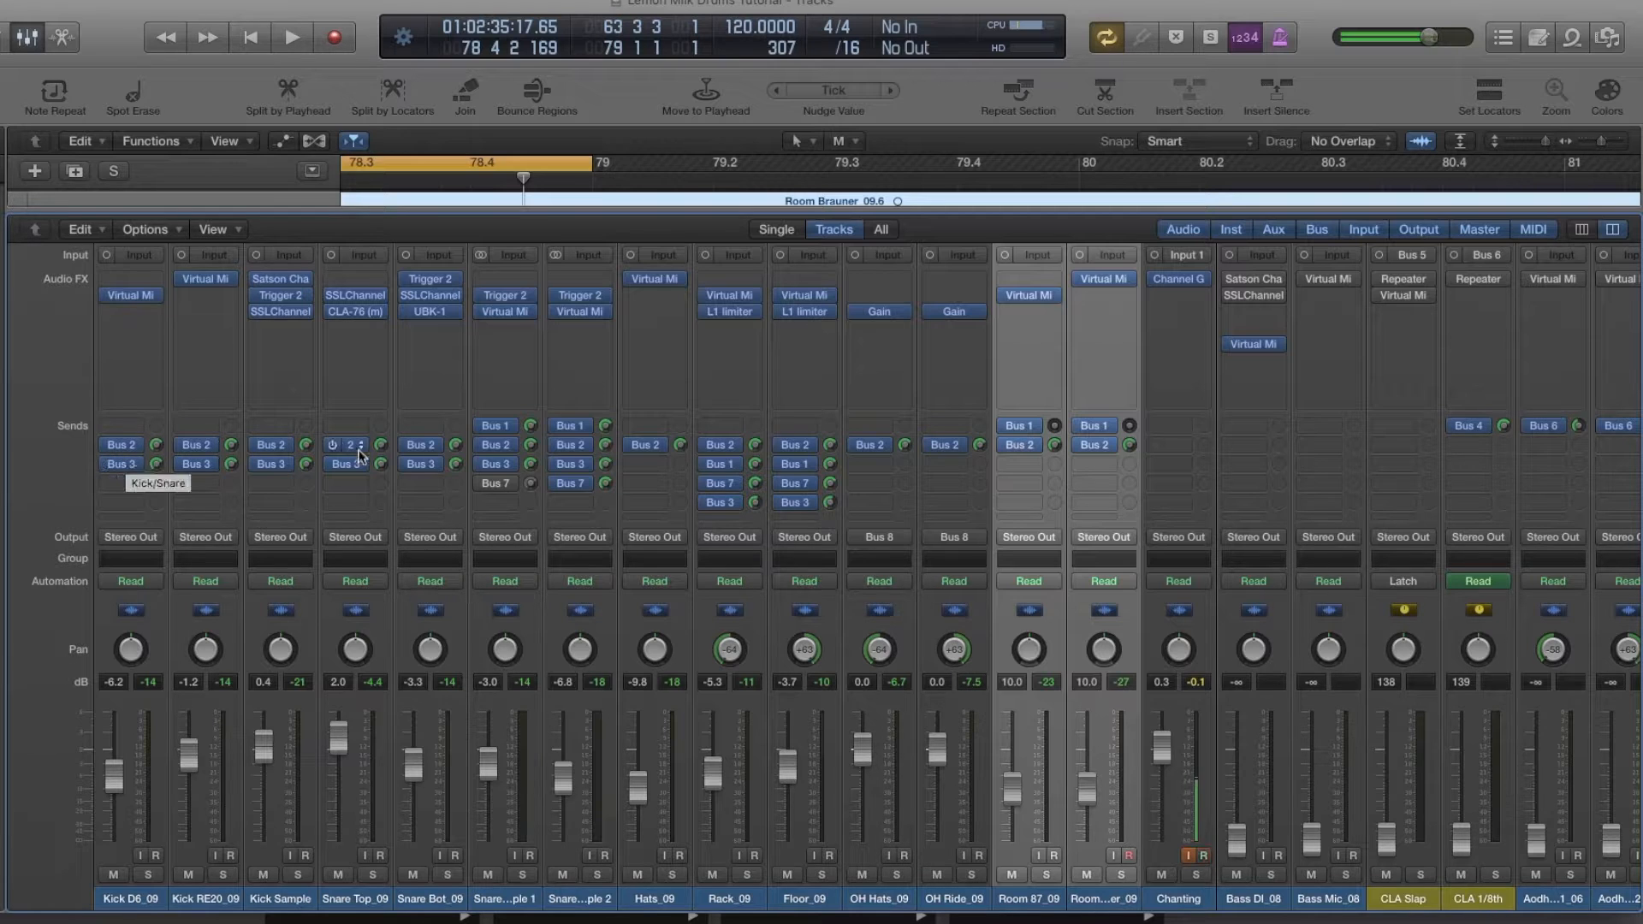
{"action": "scroll", "coordinate": [1145, 534], "scroll_direction": "right", "scroll_amount": 15}
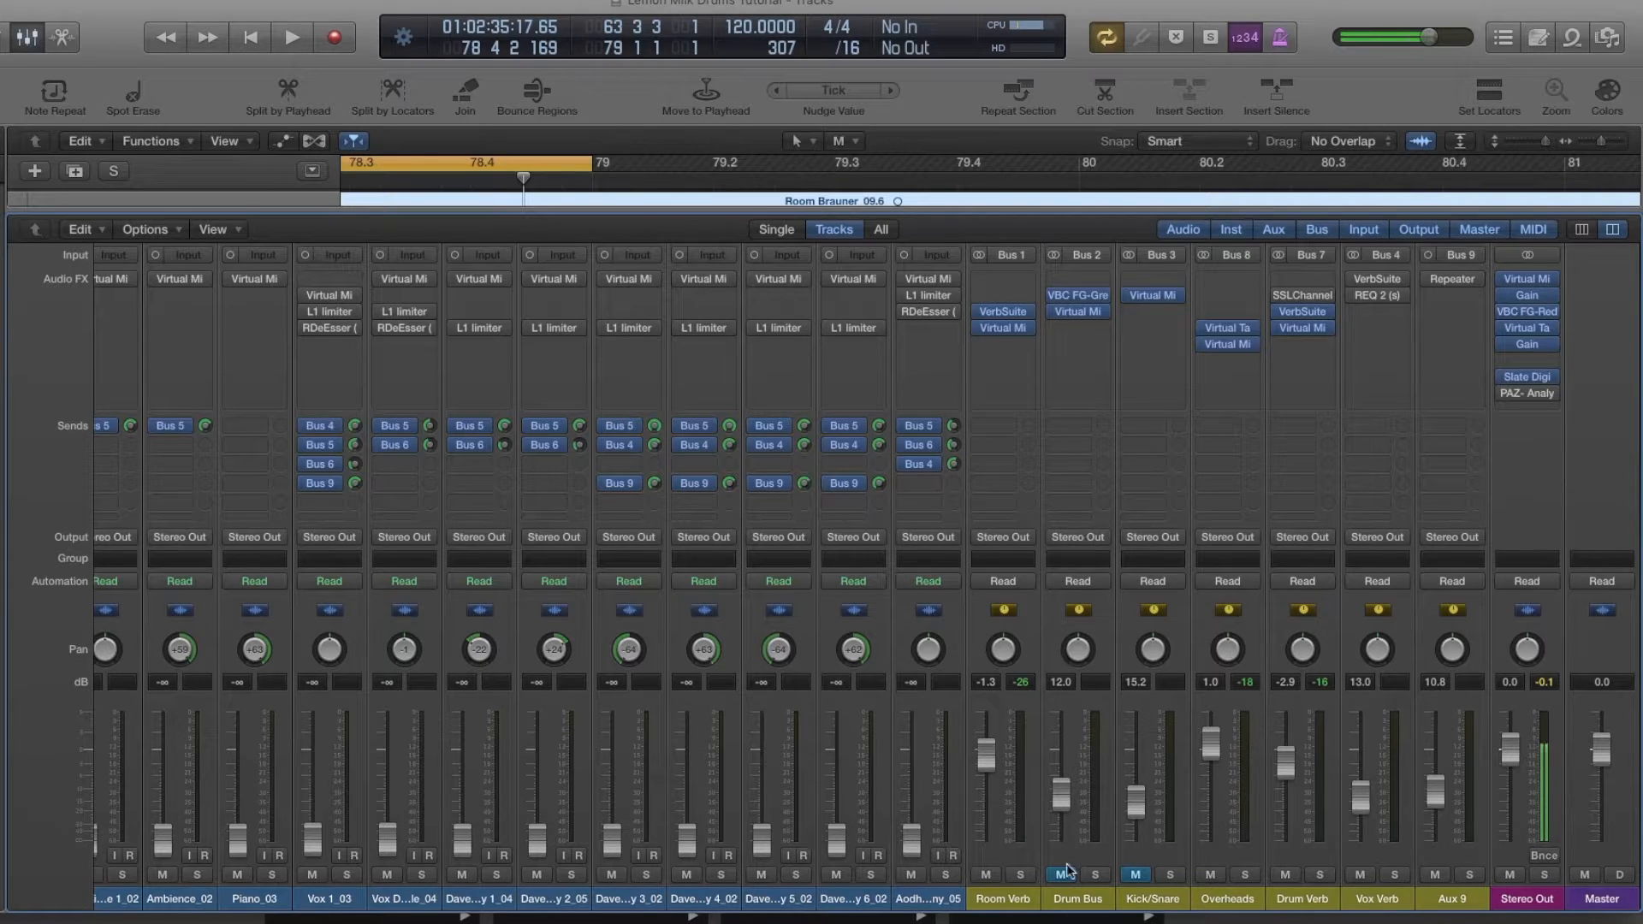
Open the VBC FG-Grey compressor on the Drum Bus and place its window clear of the aux channels
{"action": "left_click", "coordinate": [1078, 294]}
{"action": "left_click_drag", "start_coordinate": [384, 53], "coordinate": [716, 352]}
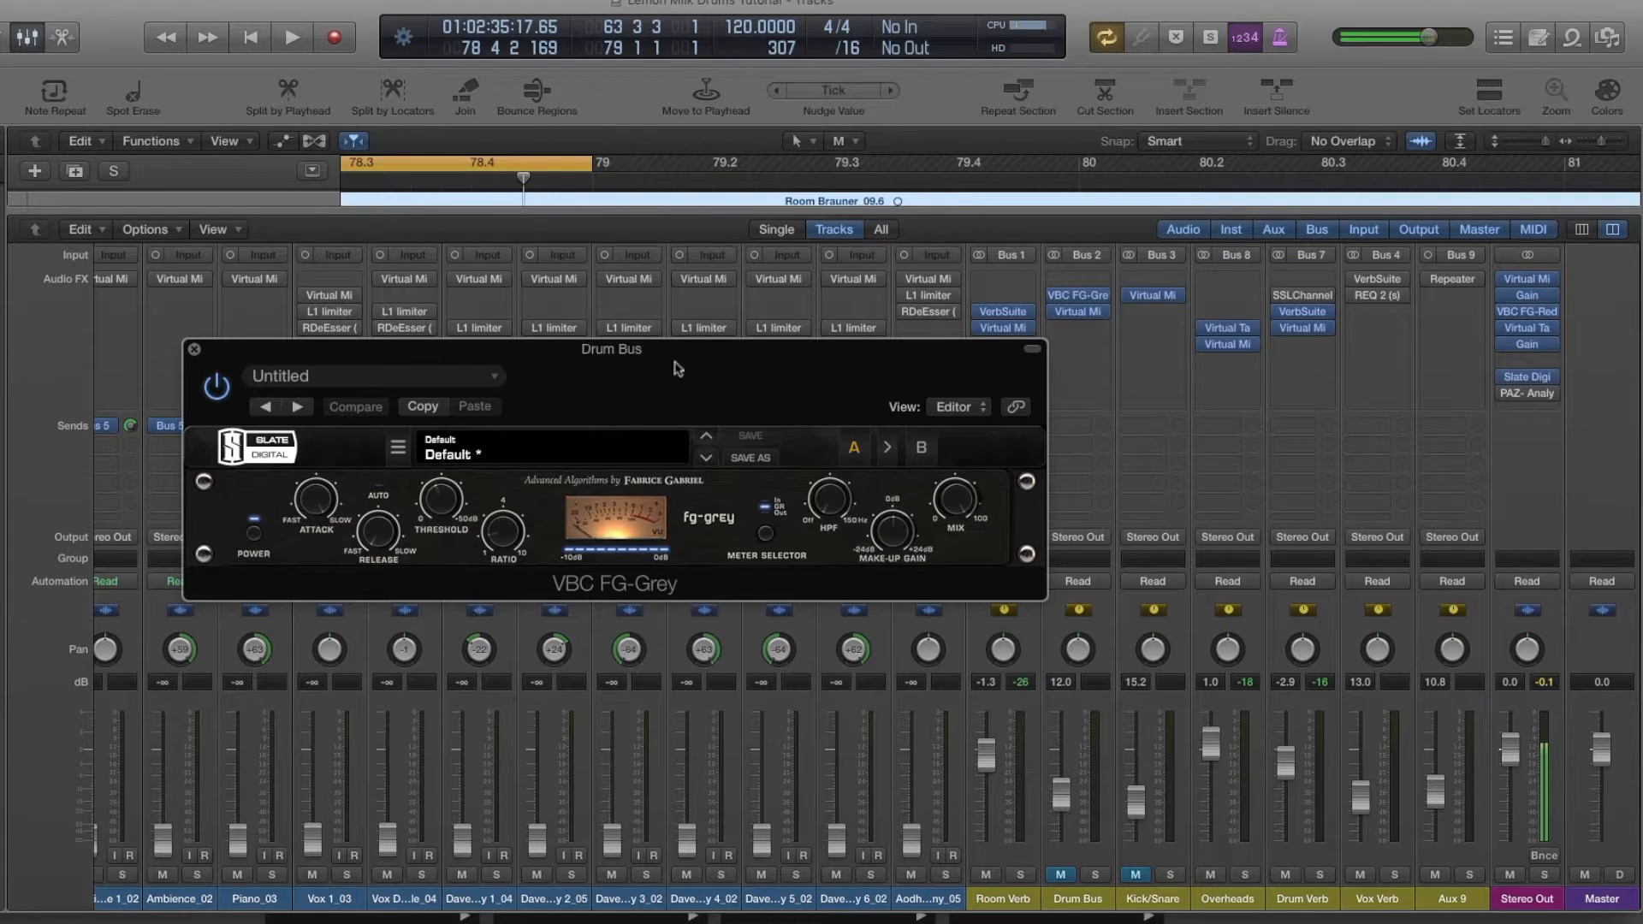
{"action": "left_click_drag", "start_coordinate": [674, 363], "coordinate": [544, 102]}
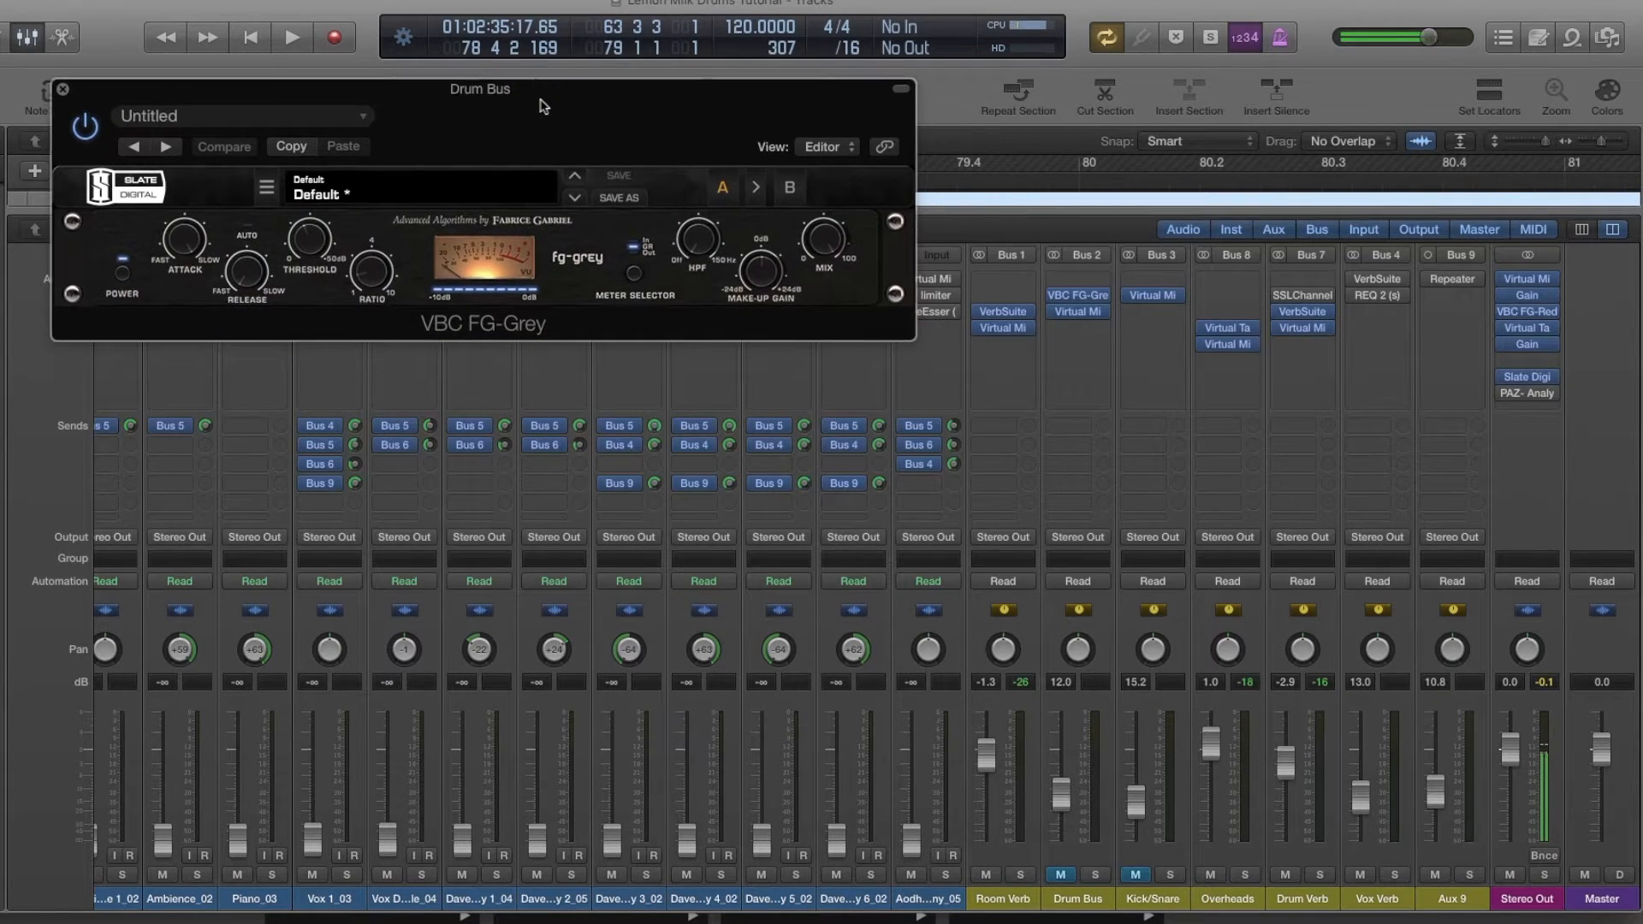
Review the FG-S EQ and Trimmer settings in the Drum Bus's Virtual Mix Rack, closing the plug-in when finished
{"action": "left_click", "coordinate": [1080, 313]}
{"action": "left_click_drag", "start_coordinate": [454, 11], "coordinate": [1113, 85]}
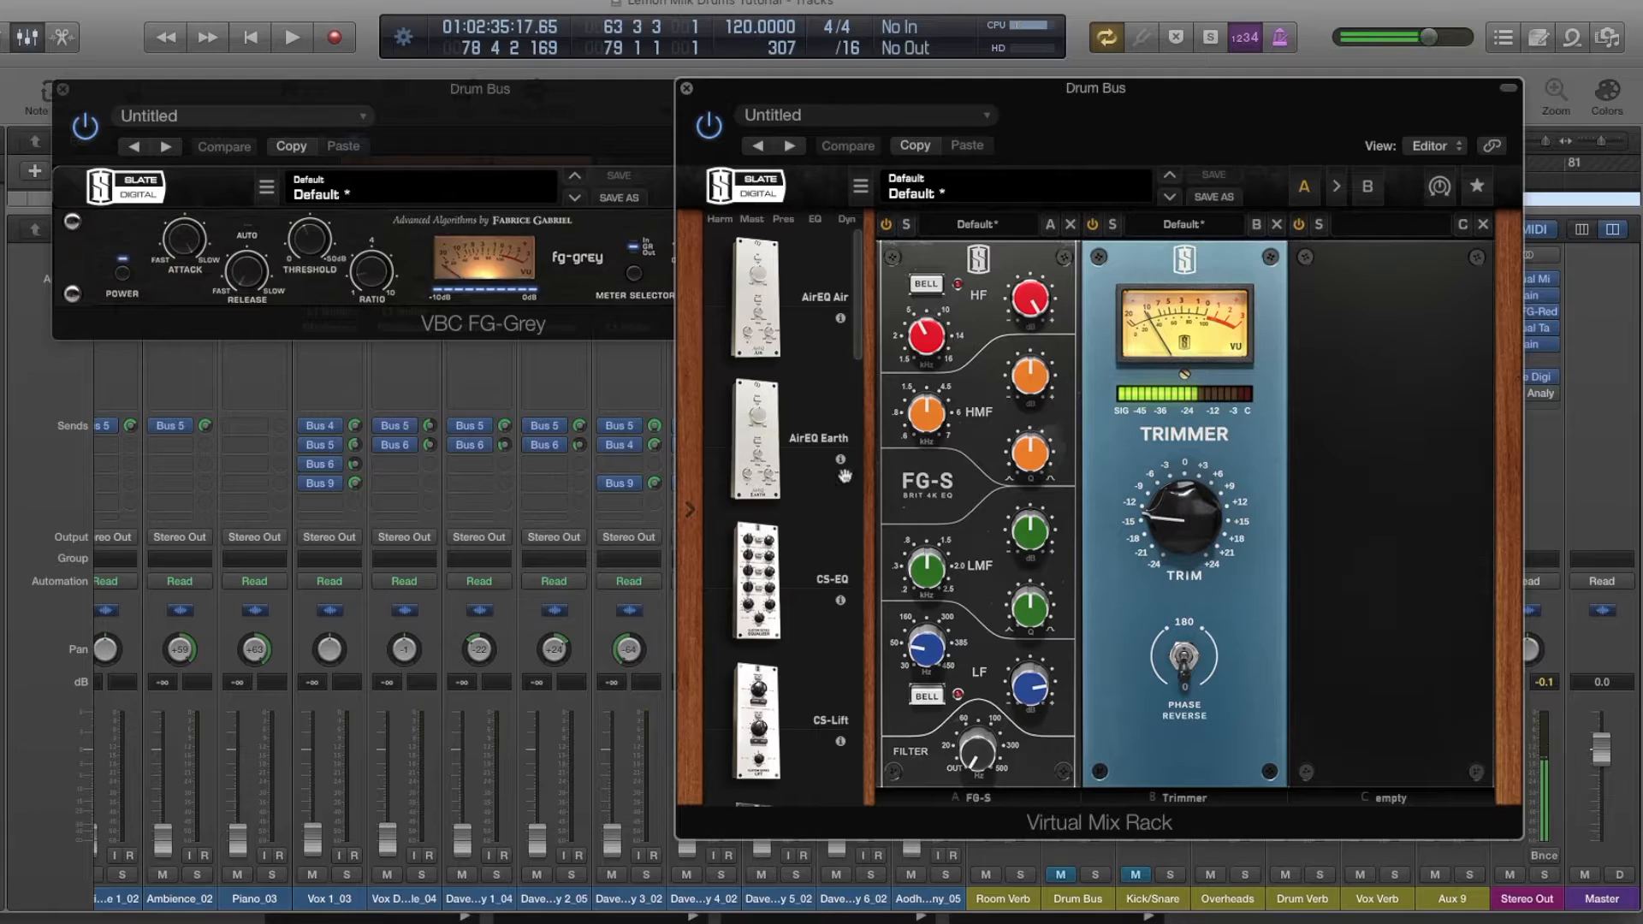
{"action": "left_click", "coordinate": [687, 89]}
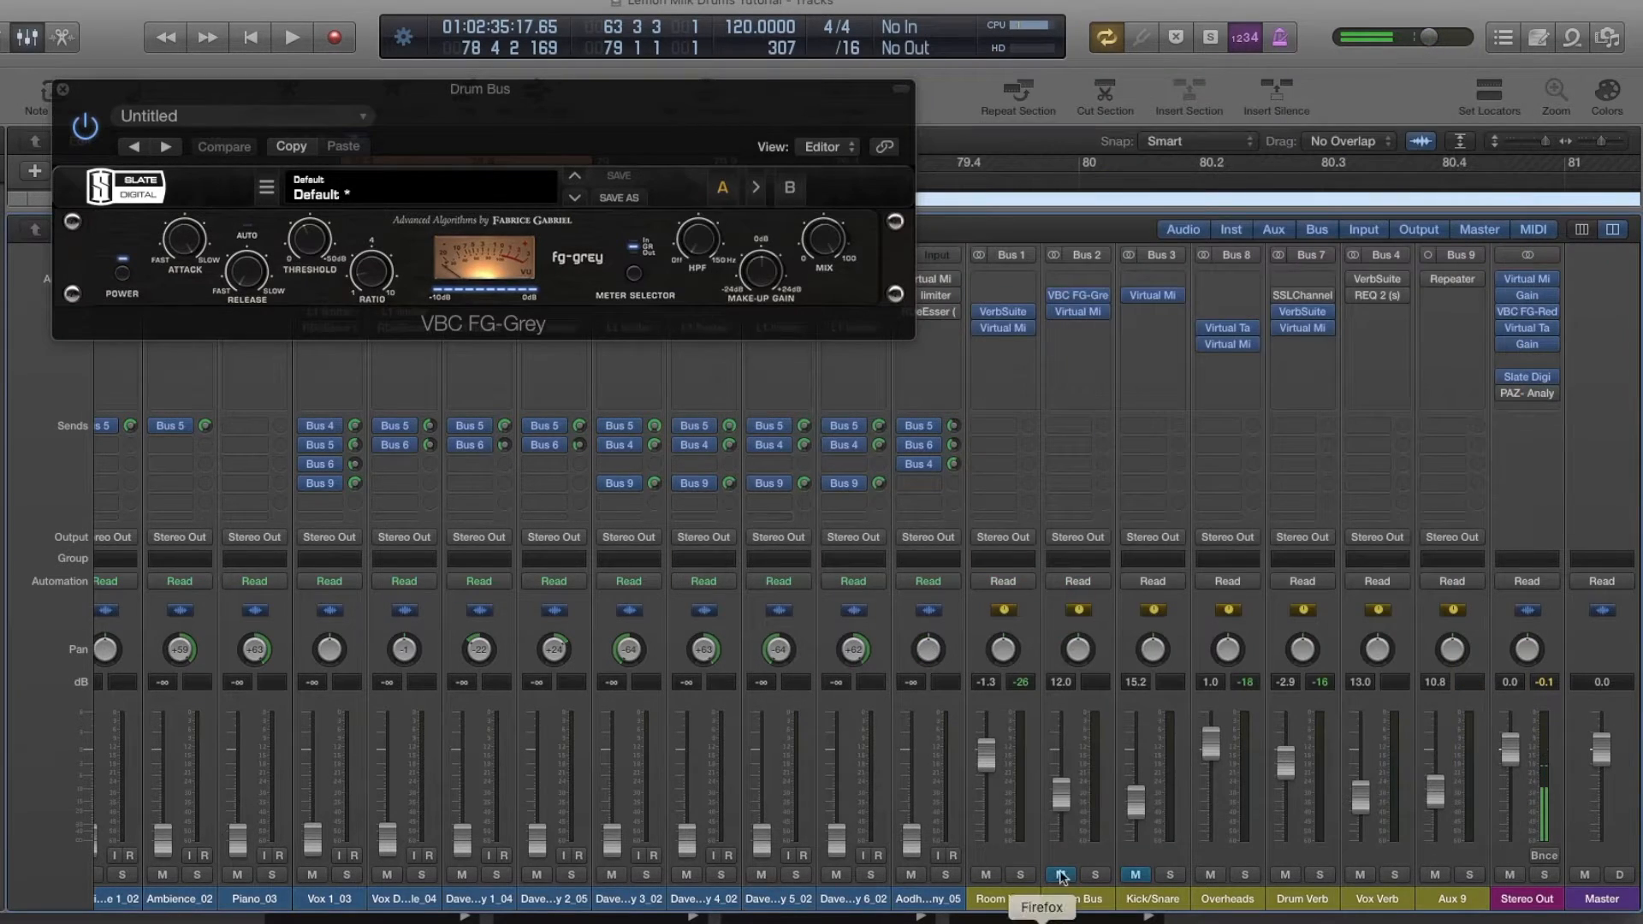
During playback, unmute the Drum Bus and blend it in from its lowest level to about -3.1 dB, soloing it briefly to check
{"action": "key", "text": "space"}
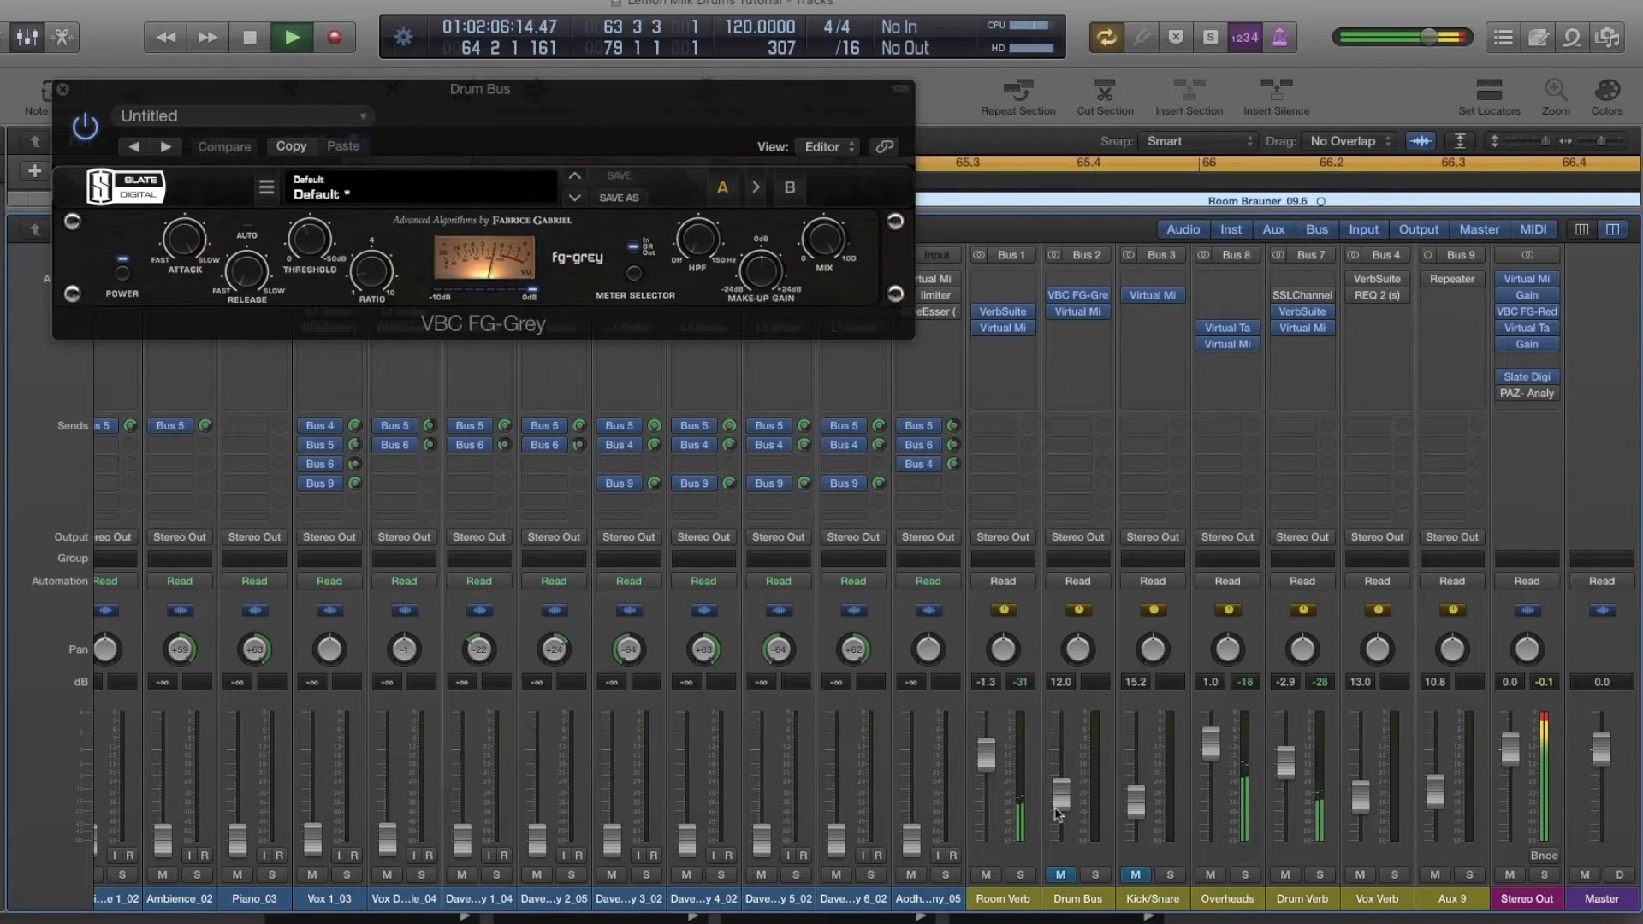
{"action": "left_click_drag", "start_coordinate": [1063, 799], "coordinate": [1063, 849]}
{"action": "left_click", "coordinate": [1059, 878]}
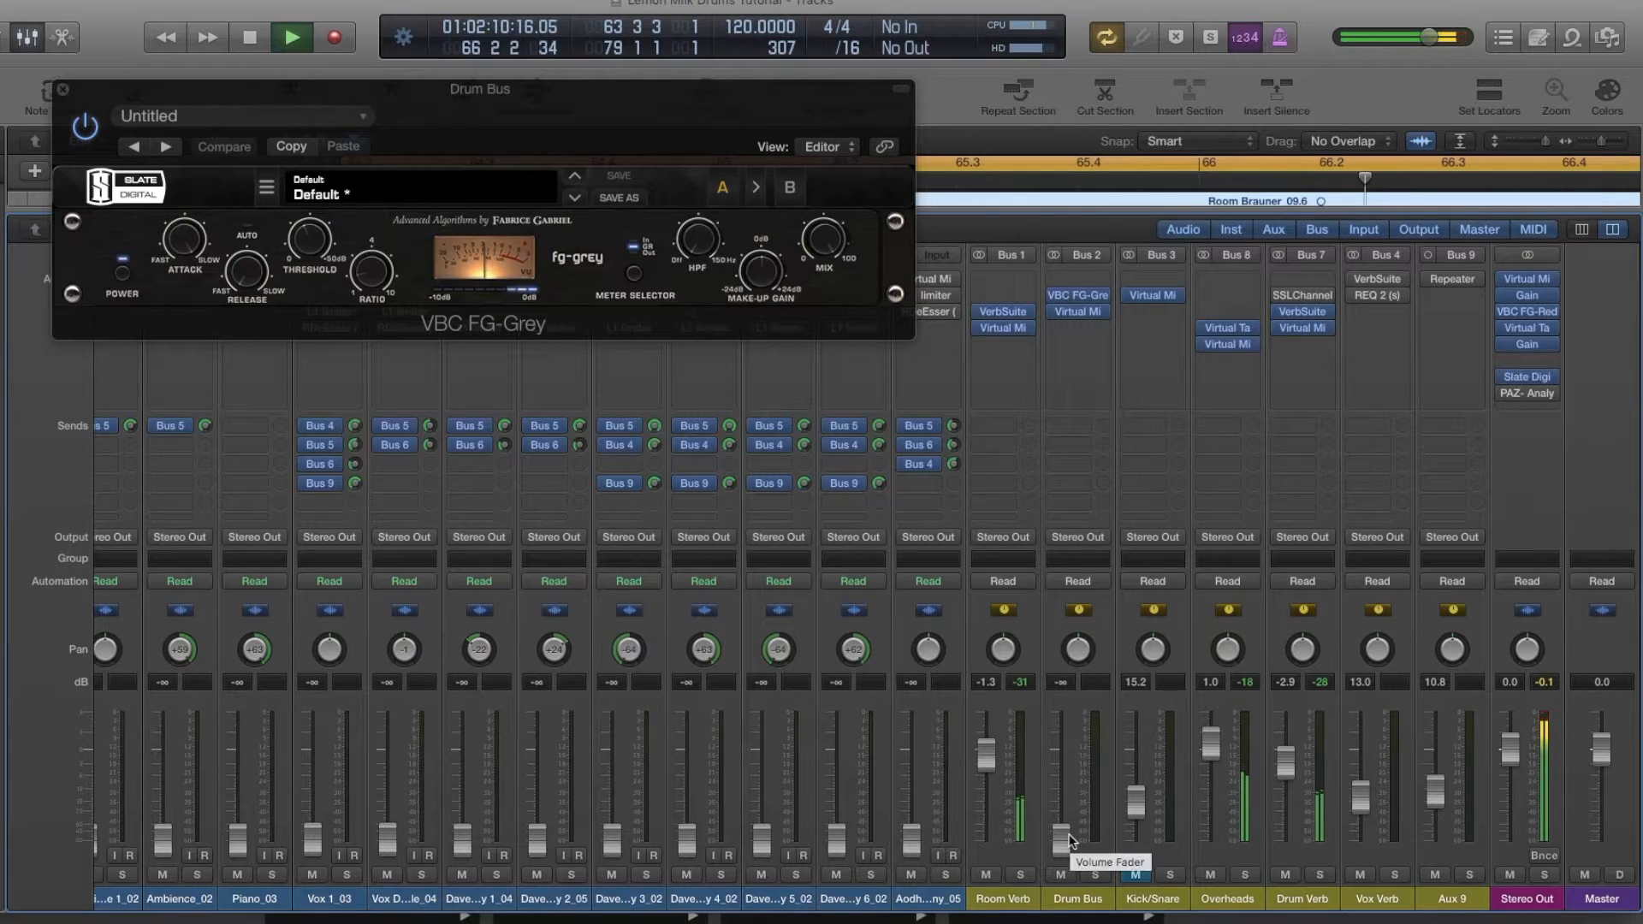
{"action": "left_click_drag", "start_coordinate": [1061, 836], "coordinate": [1067, 758]}
{"action": "left_click", "coordinate": [1096, 875]}
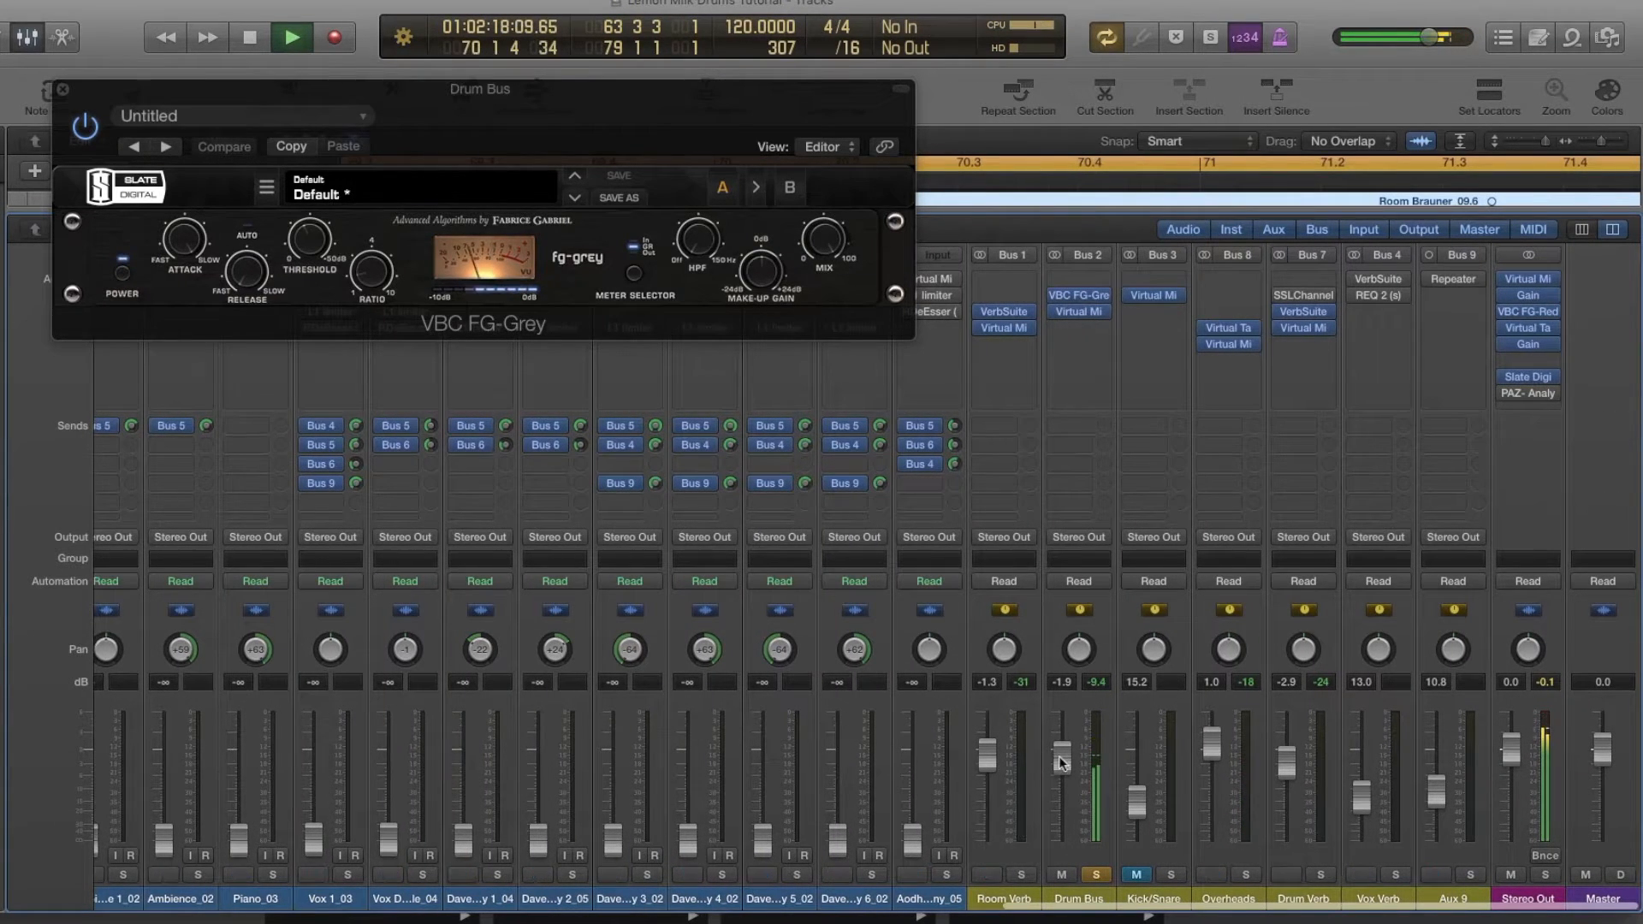
{"action": "left_click", "coordinate": [1096, 874]}
{"action": "mouse_move", "coordinate": [1062, 757]}
{"action": "left_mouse_down"}
{"action": "mouse_move", "coordinate": [1069, 824]}
{"action": "mouse_move", "coordinate": [1062, 762]}
{"action": "left_mouse_up"}
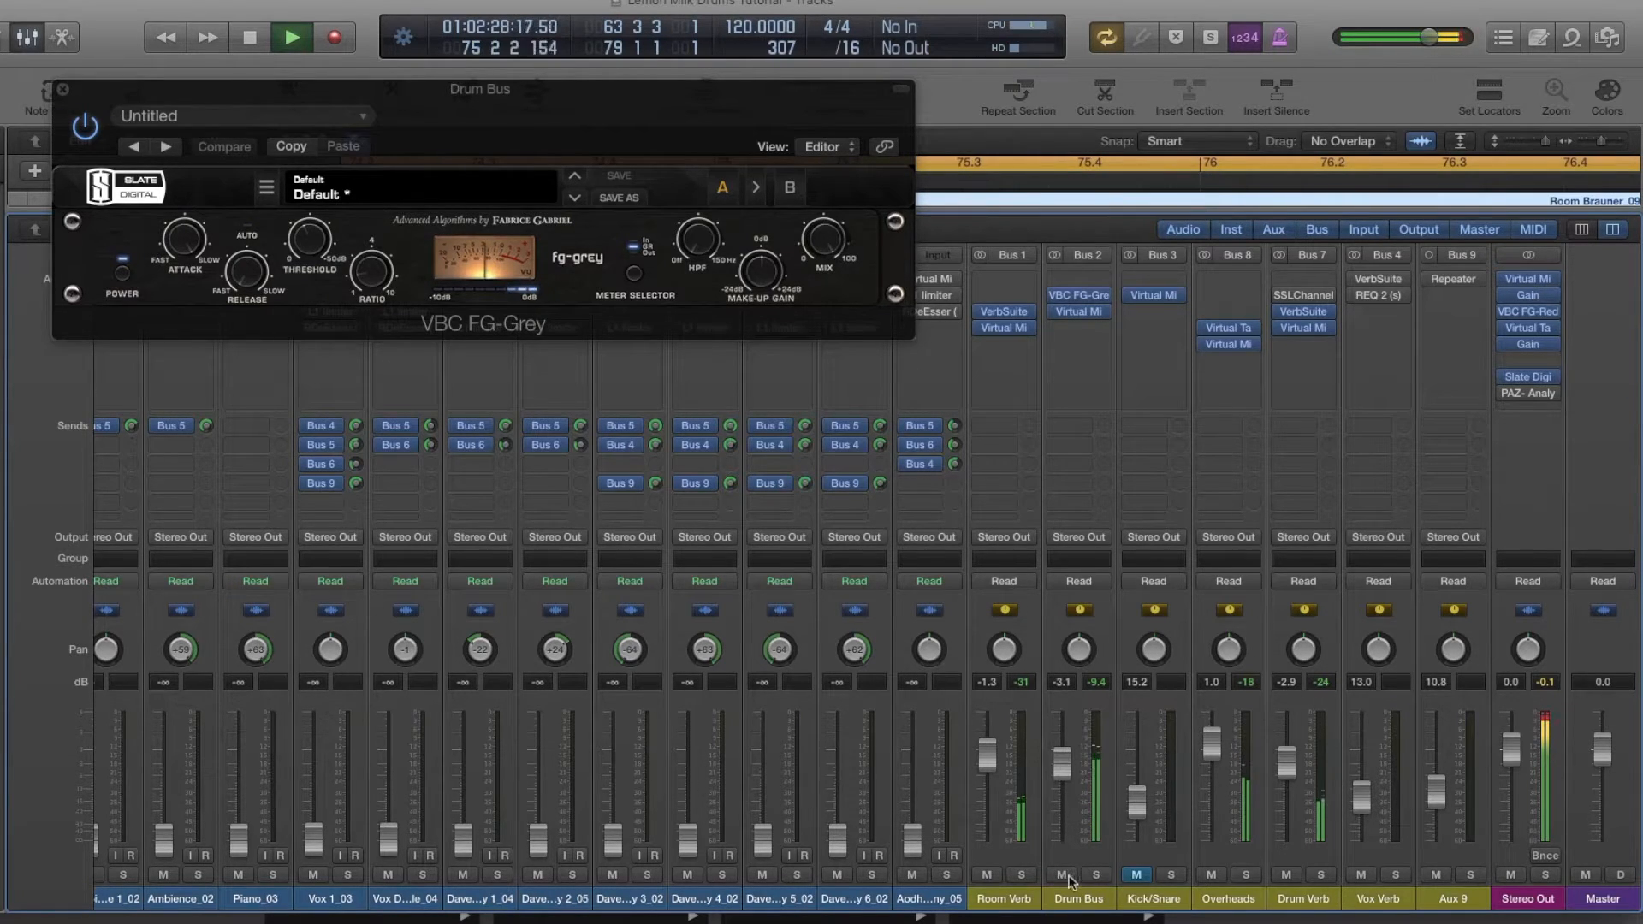
Mute the Drum Bus, stop playback, and lower the bus fader to -65.0 dB
{"action": "left_click", "coordinate": [1062, 875]}
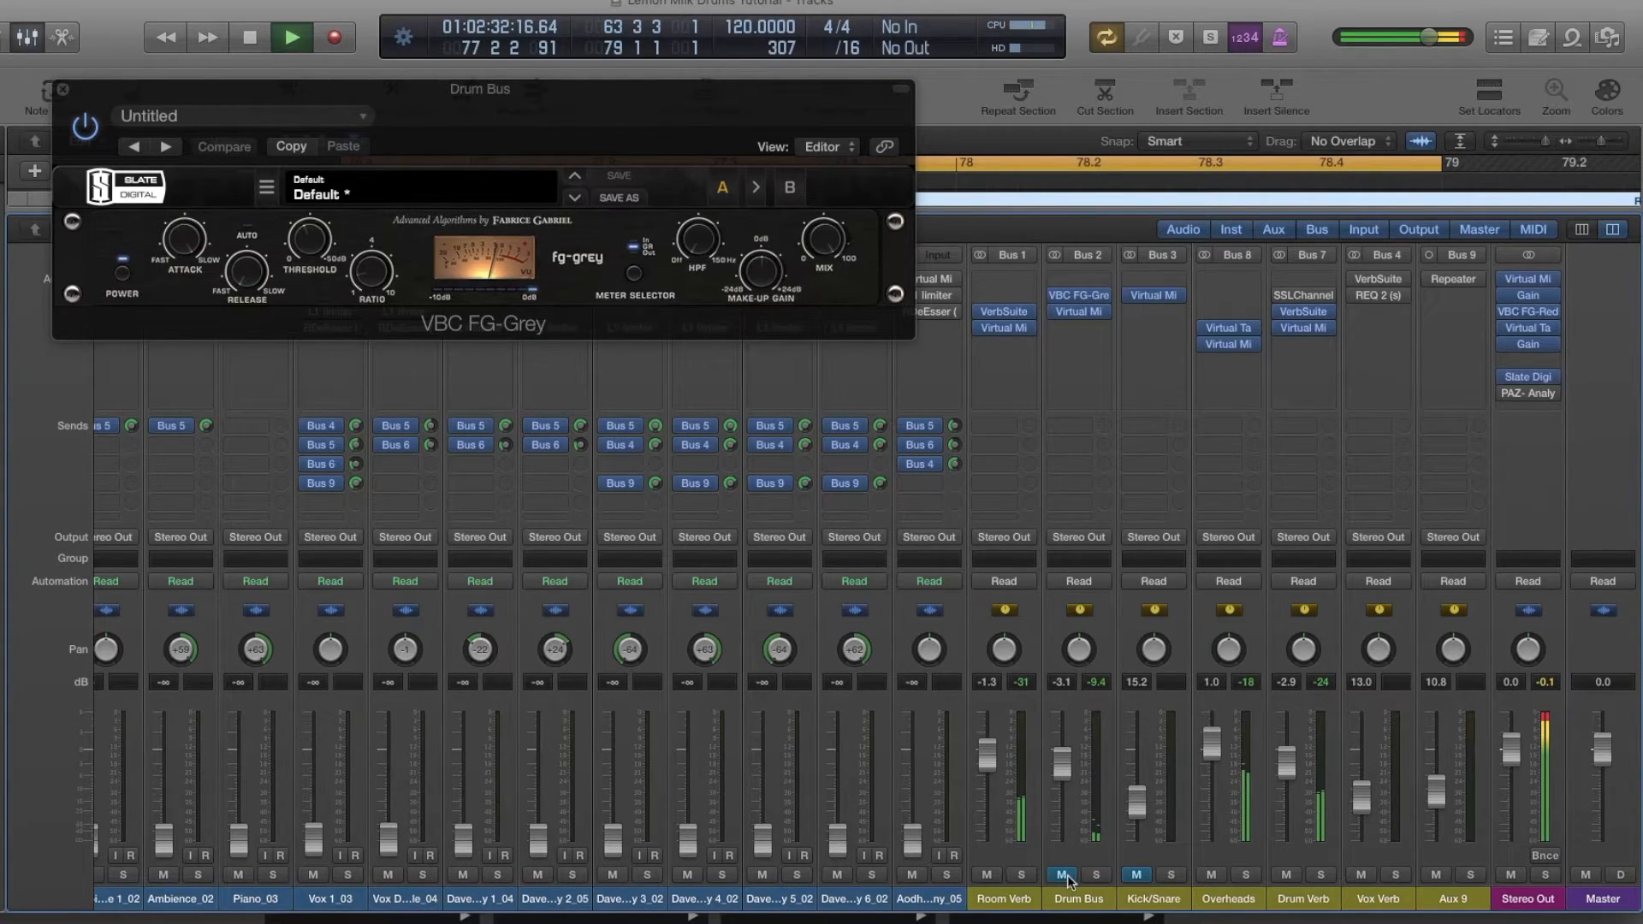
{"action": "key", "text": "space"}
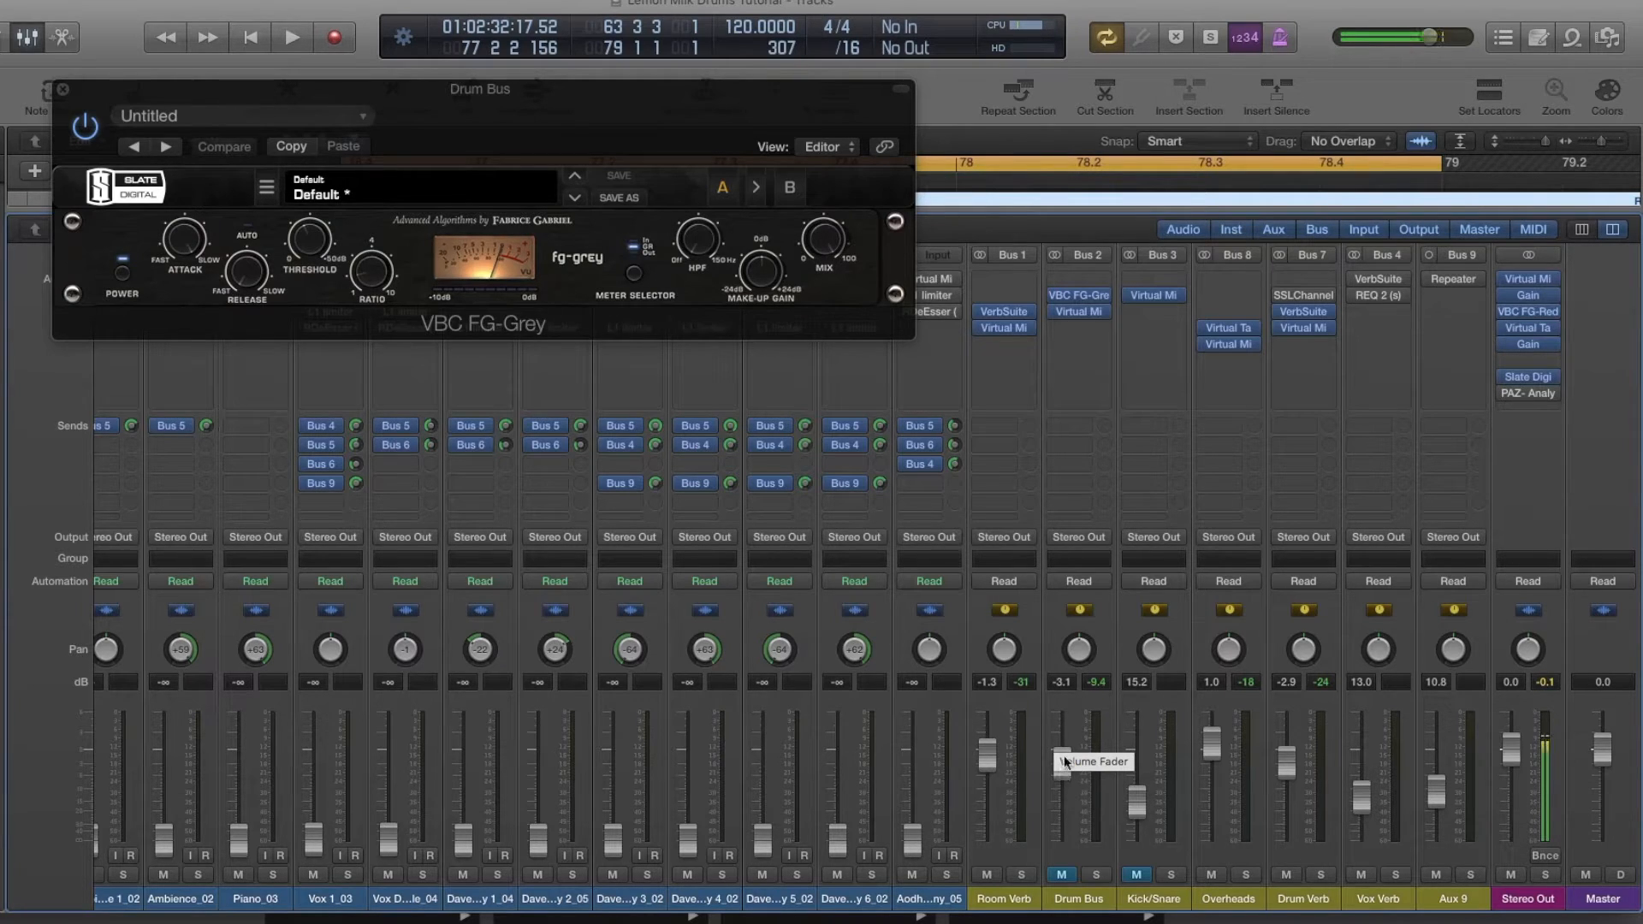
{"action": "left_click_drag", "start_coordinate": [1065, 761], "coordinate": [1063, 837]}
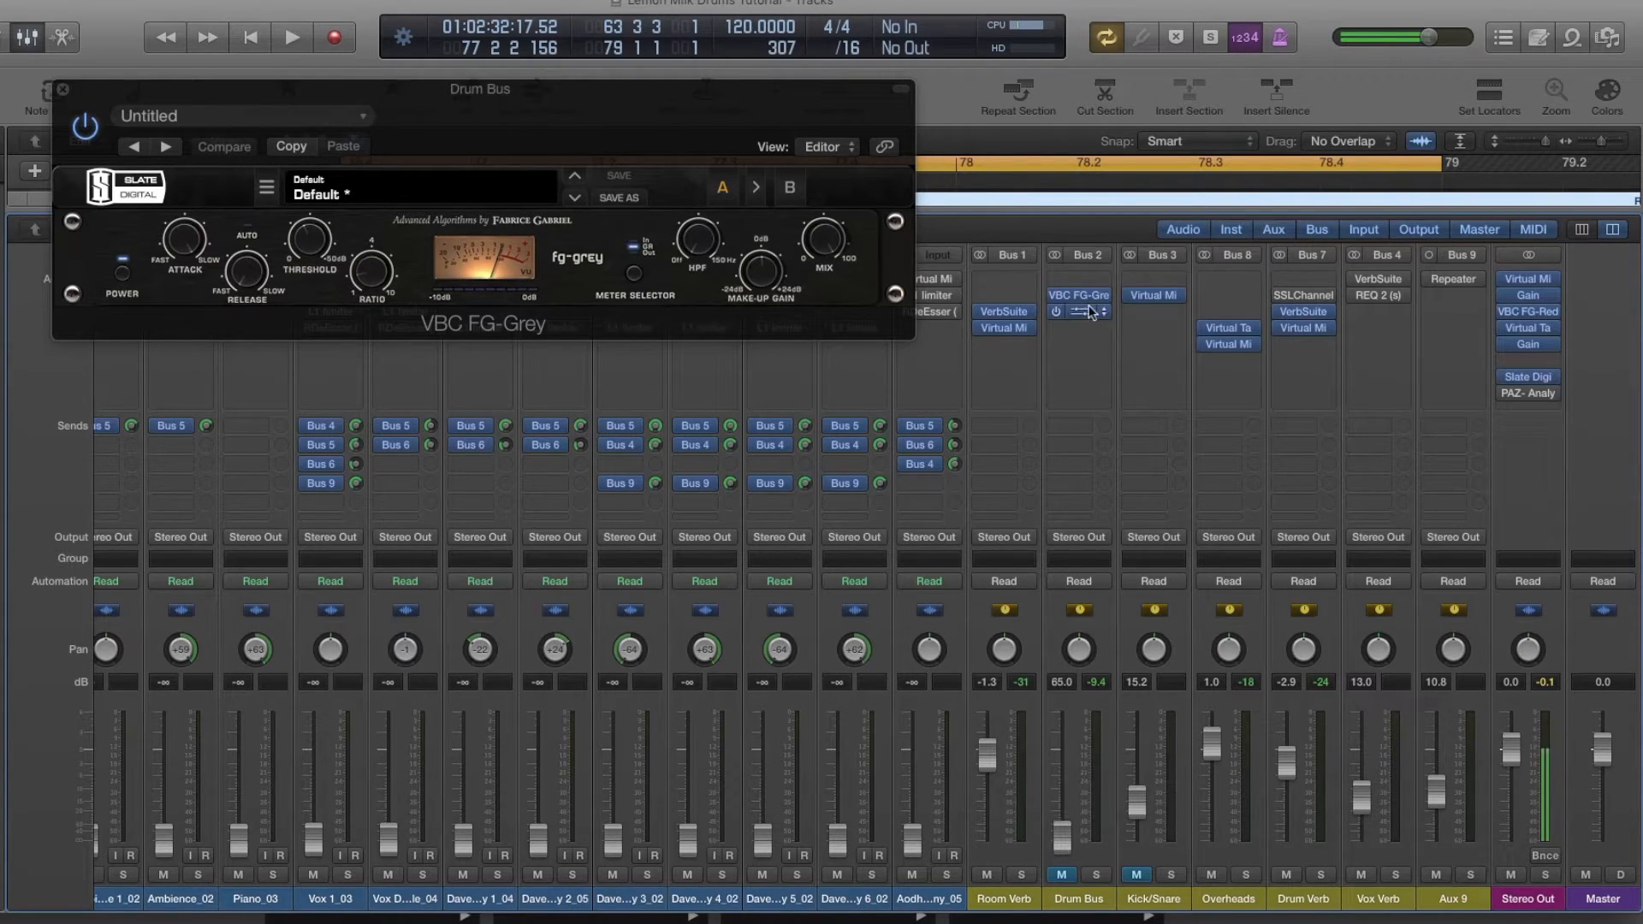
Open the Kick/Snare bus's Virtual Mix Rack, close the Drum Bus's FG-Grey compressor, and place the rack fully in view
{"action": "left_click", "coordinate": [1157, 301]}
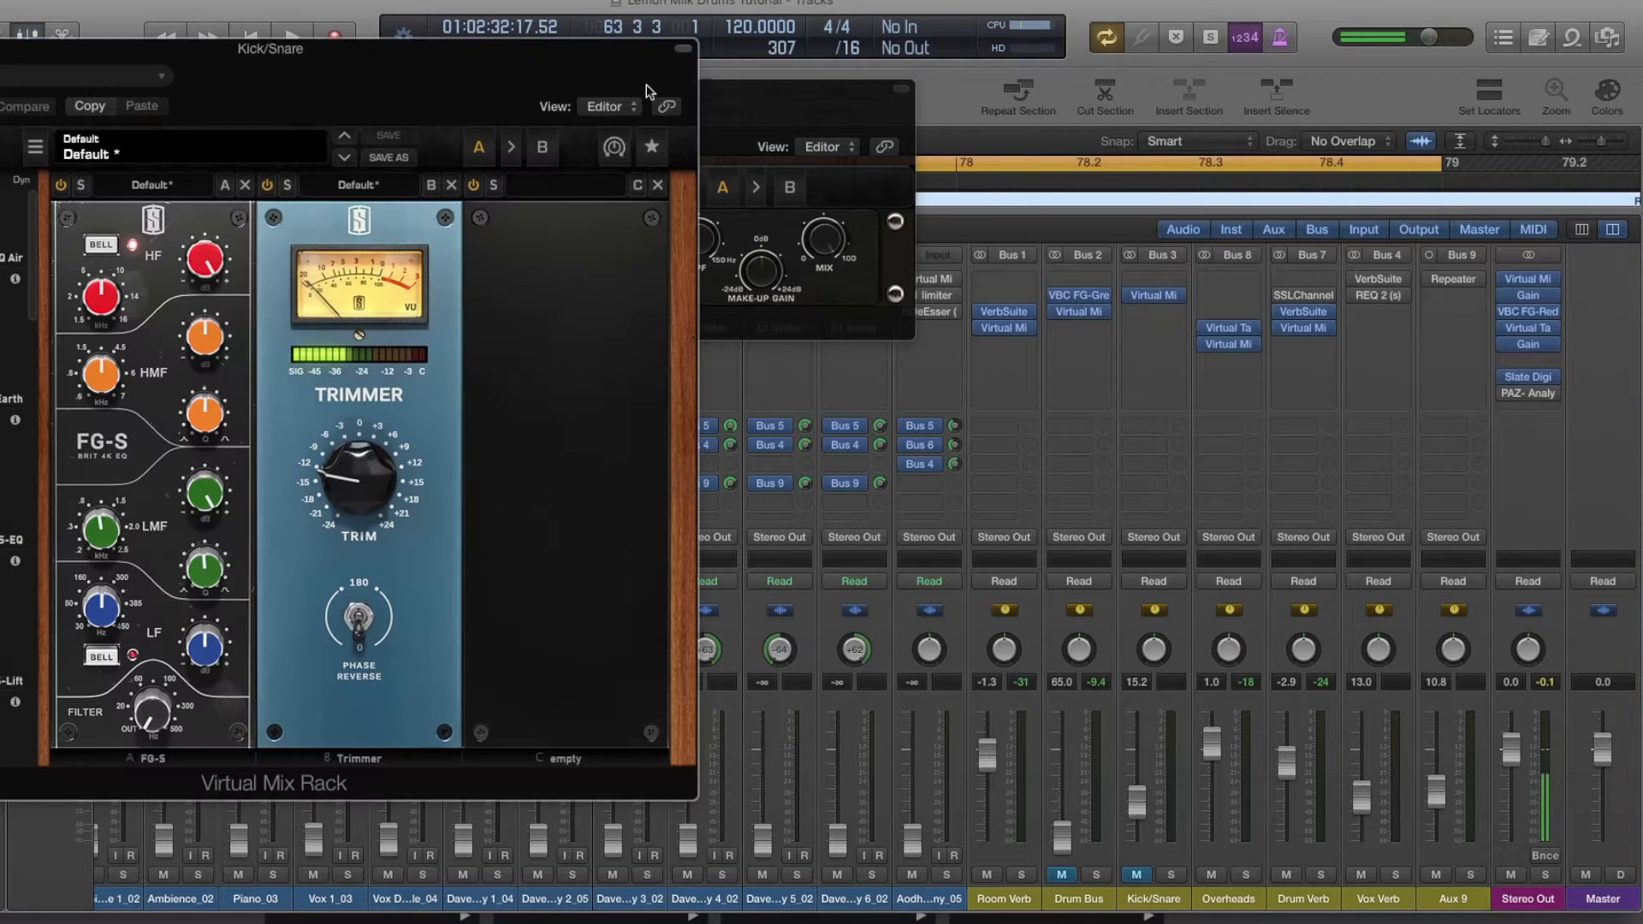
{"action": "left_click", "coordinate": [95, 104]}
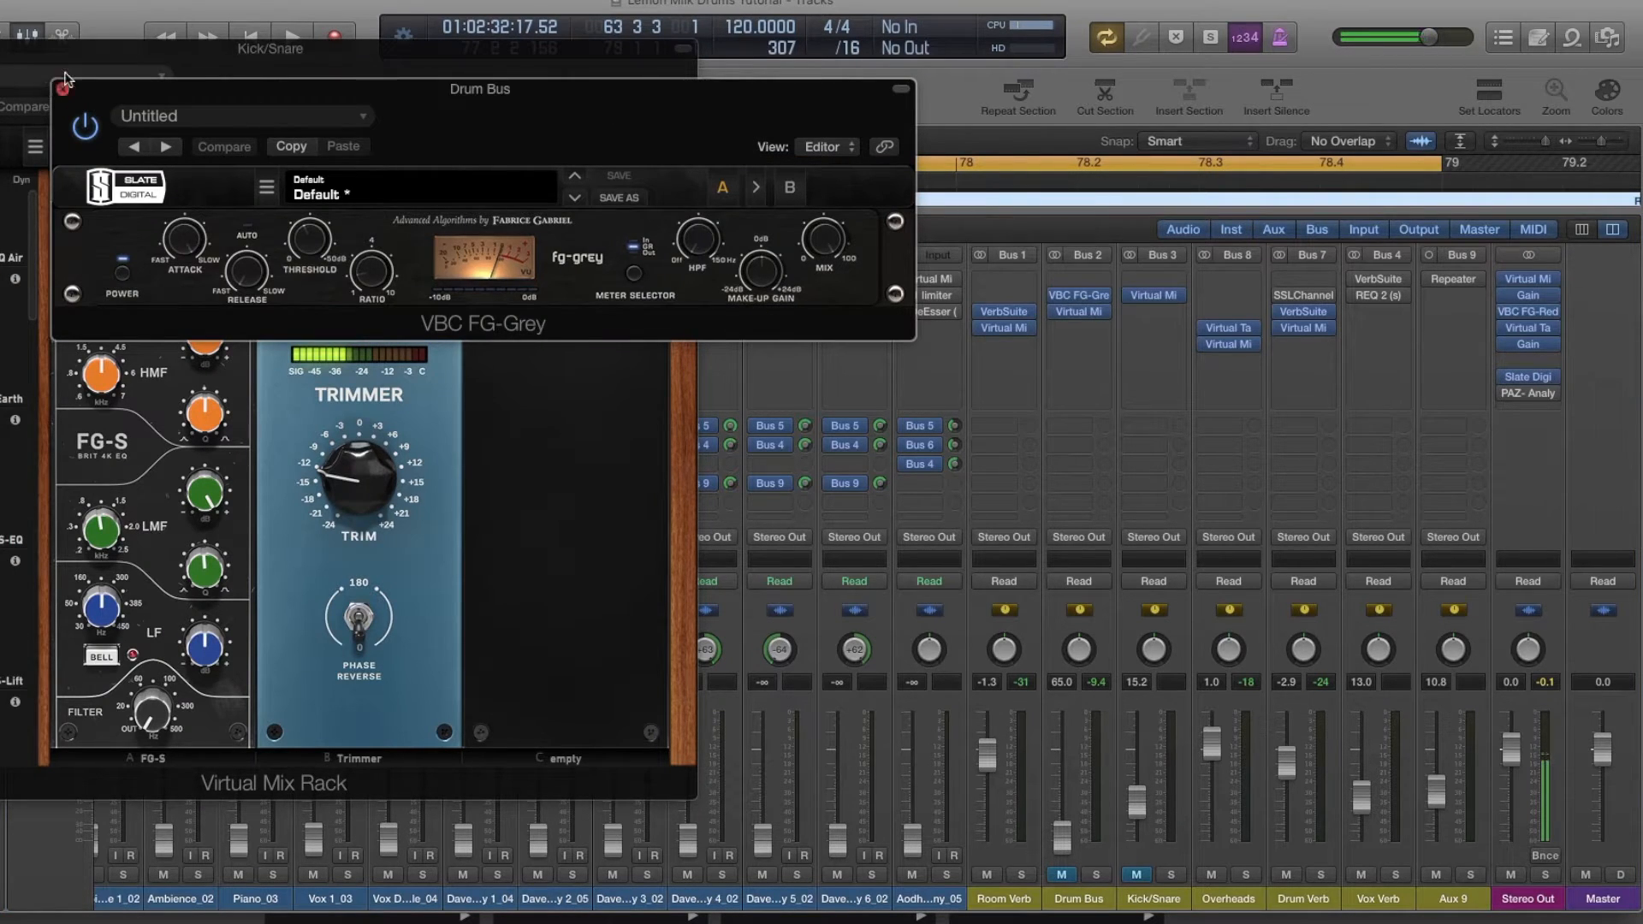
{"action": "left_click", "coordinate": [62, 89]}
{"action": "left_click_drag", "start_coordinate": [69, 62], "coordinate": [481, 57]}
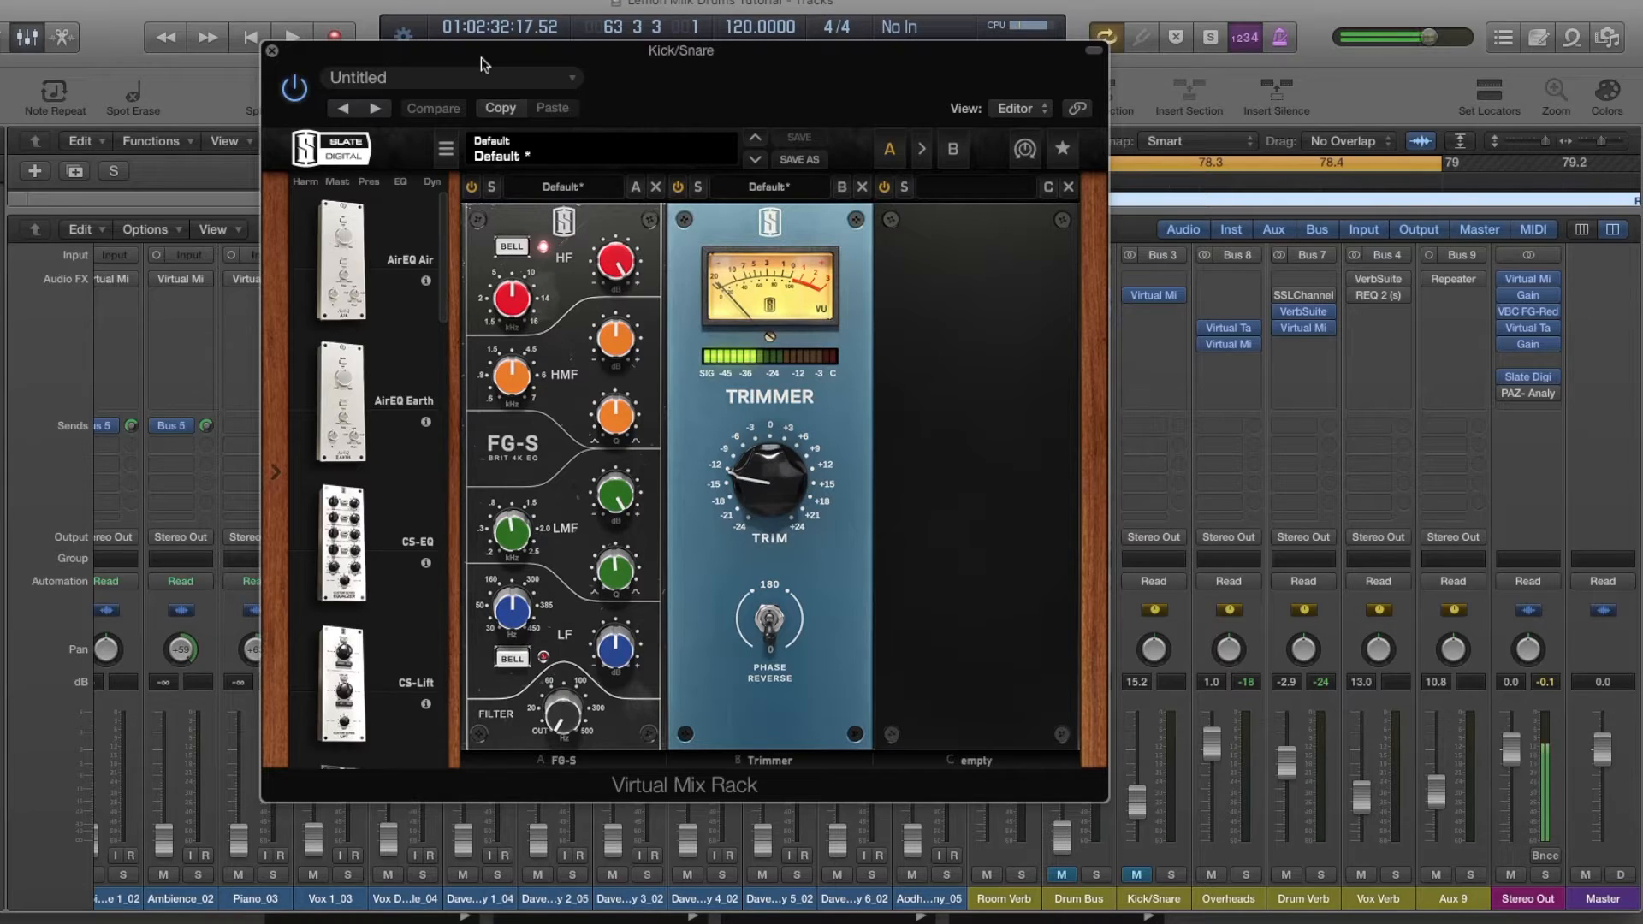
{"action": "left_click_drag", "start_coordinate": [574, 55], "coordinate": [668, 96]}
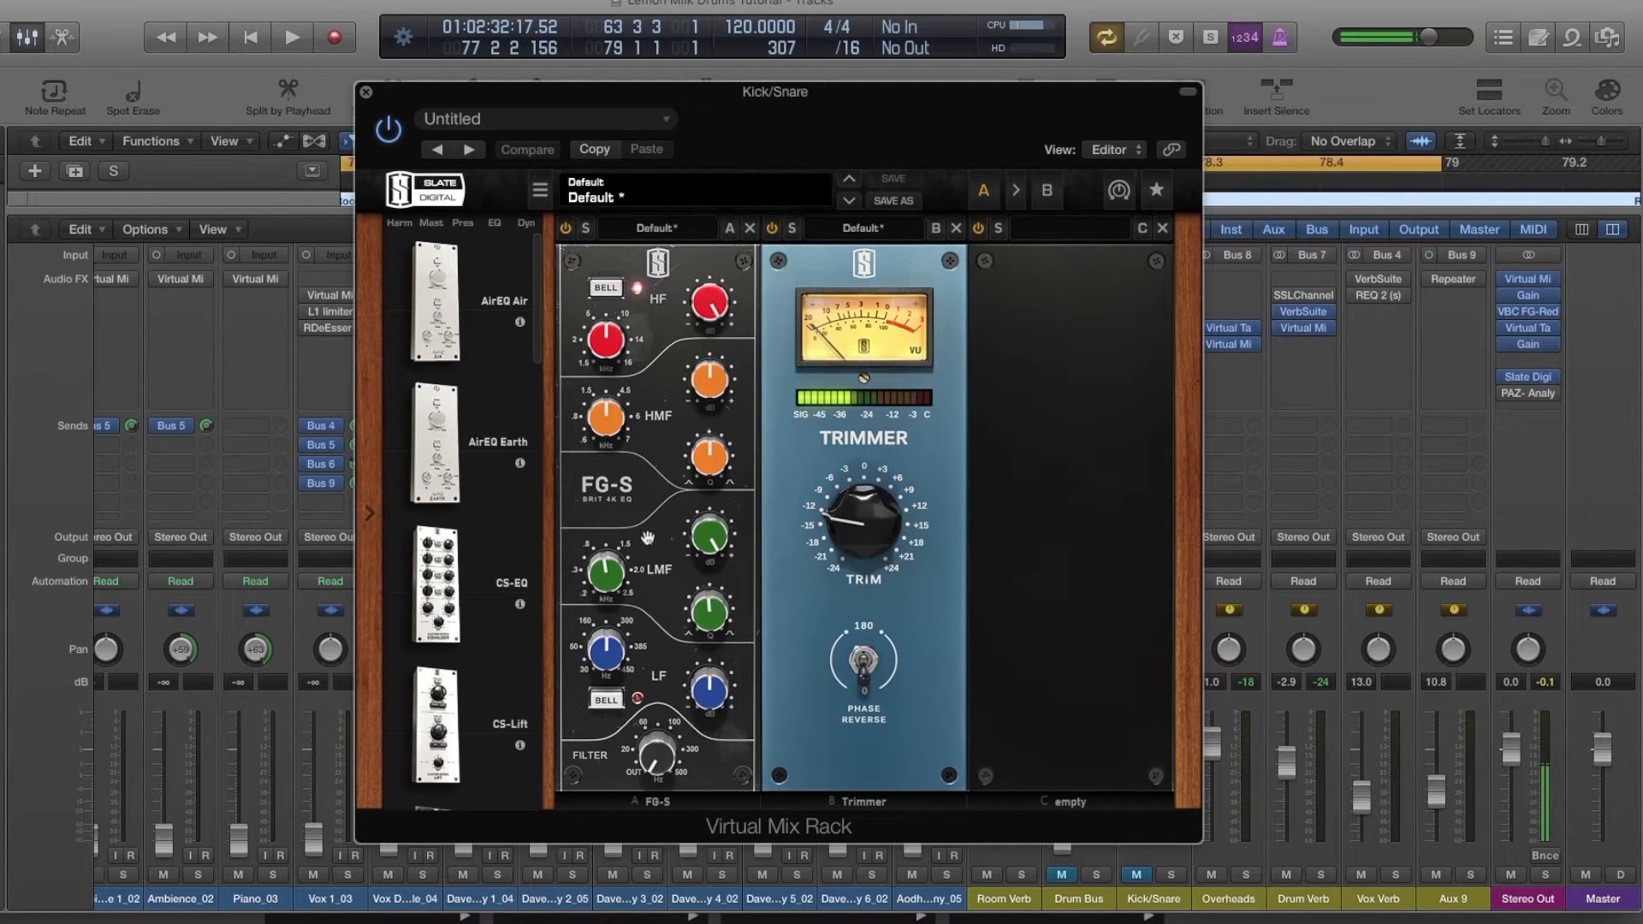
Check the FG-S EQ's LMF frequency on the Kick/Snare bus, closing the Virtual Mix Rack when finished
{"action": "left_click_drag", "start_coordinate": [600, 565], "coordinate": [606, 585]}
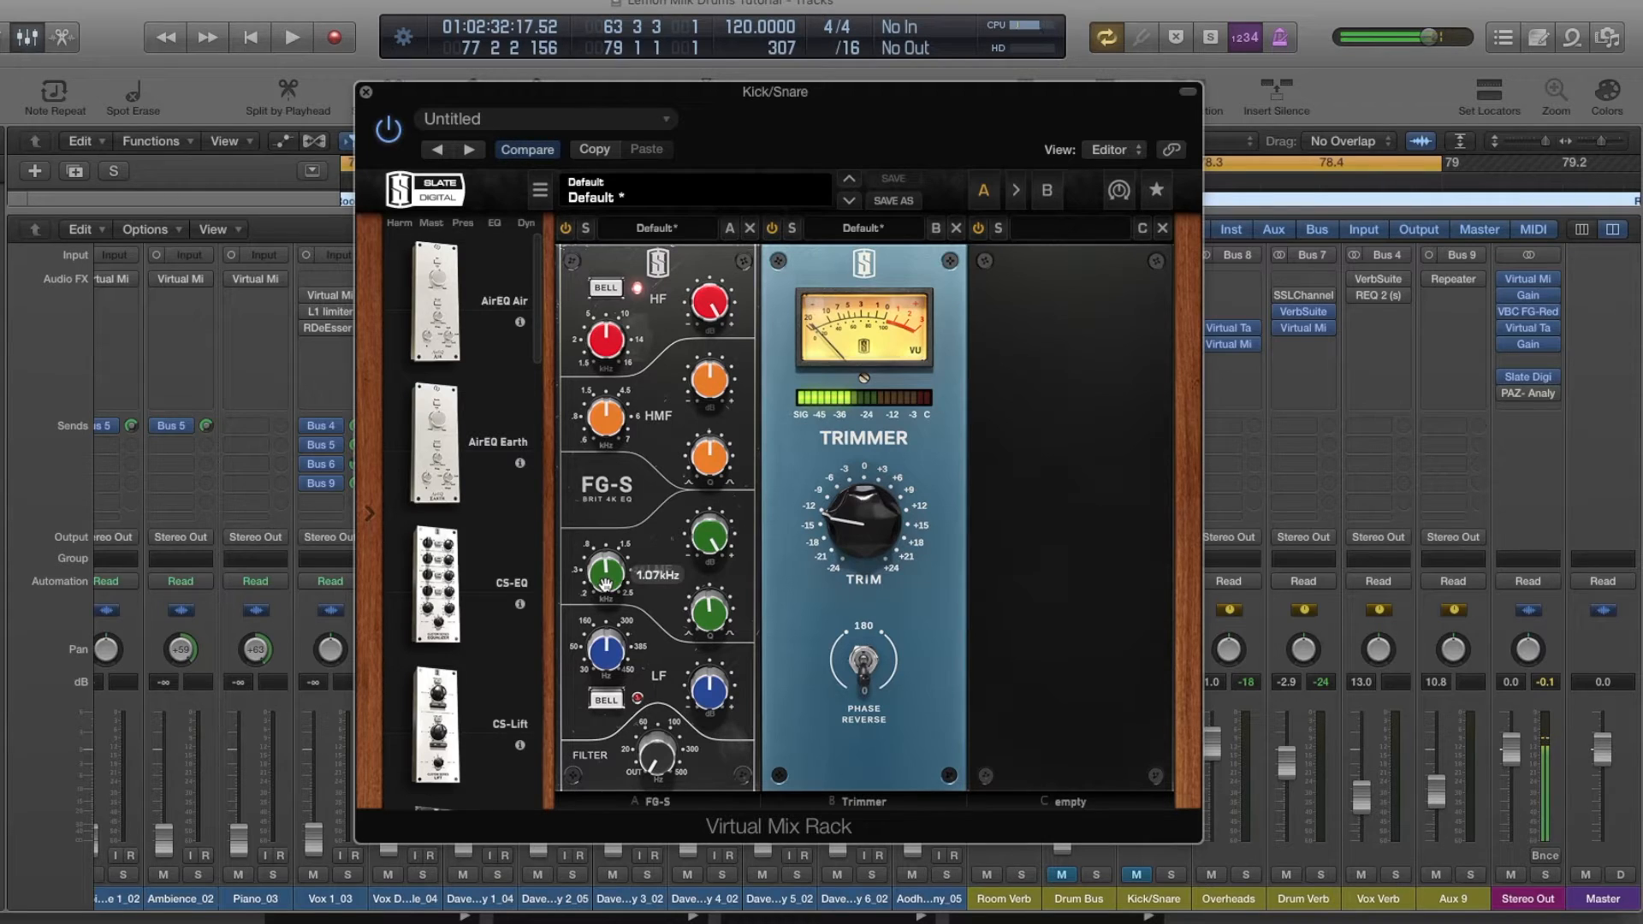
{"action": "mouse_move", "coordinate": [705, 552]}
{"action": "left_click", "coordinate": [369, 93]}
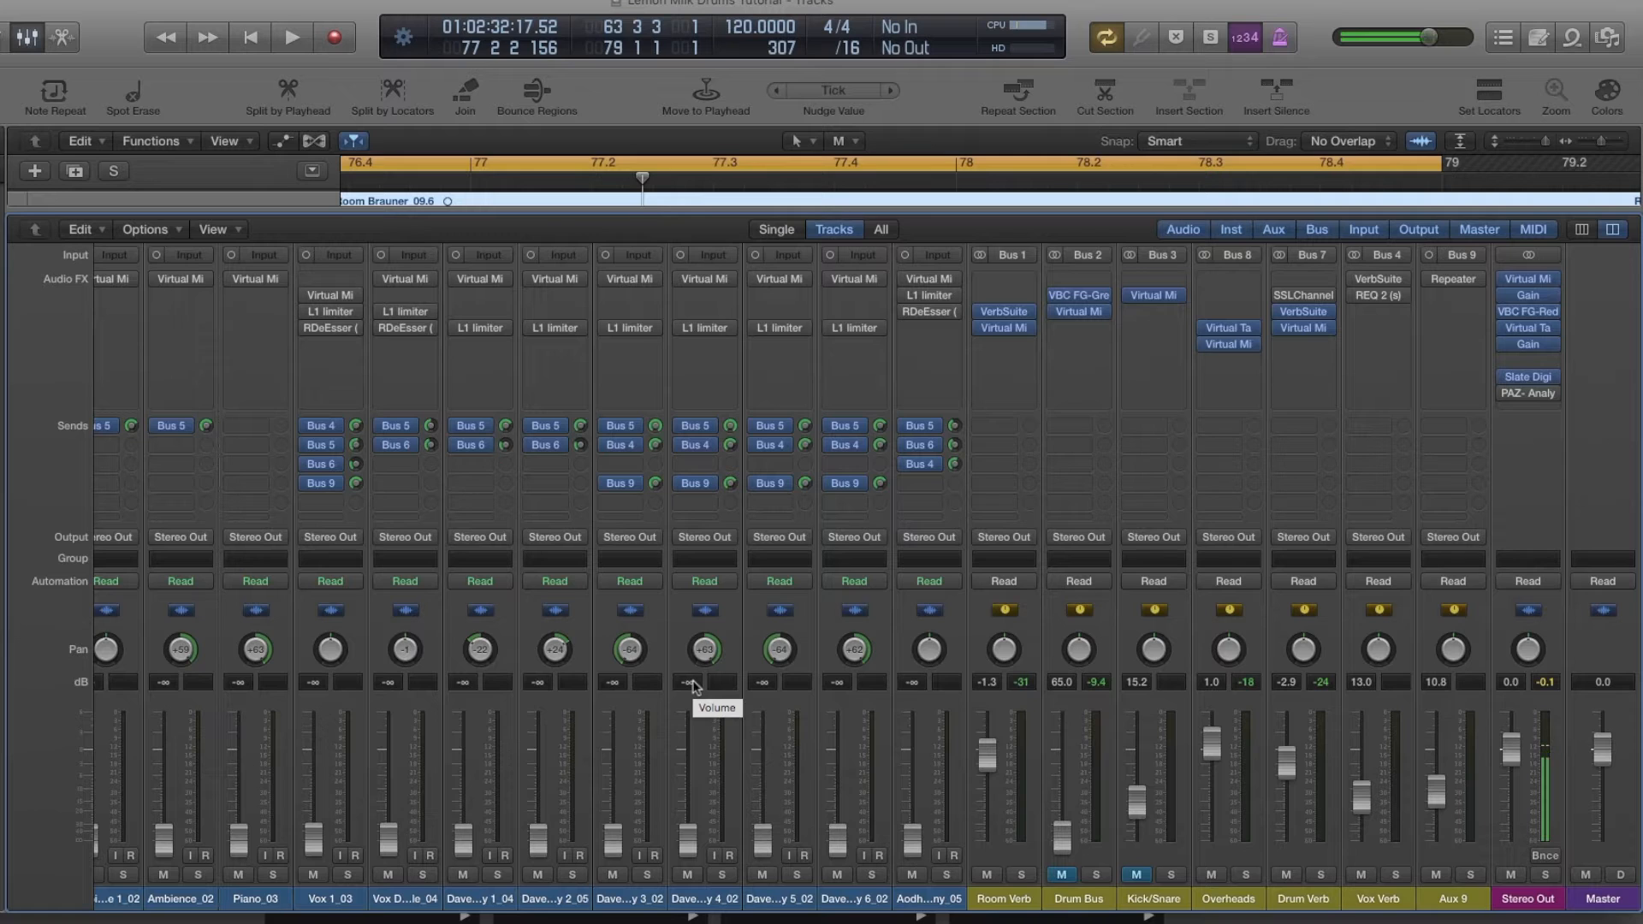
Lower the Kick/Snare bus fader to its minimum while the bus stays muted
{"action": "scroll", "coordinate": [796, 657], "scroll_direction": "left", "scroll_amount": 10}
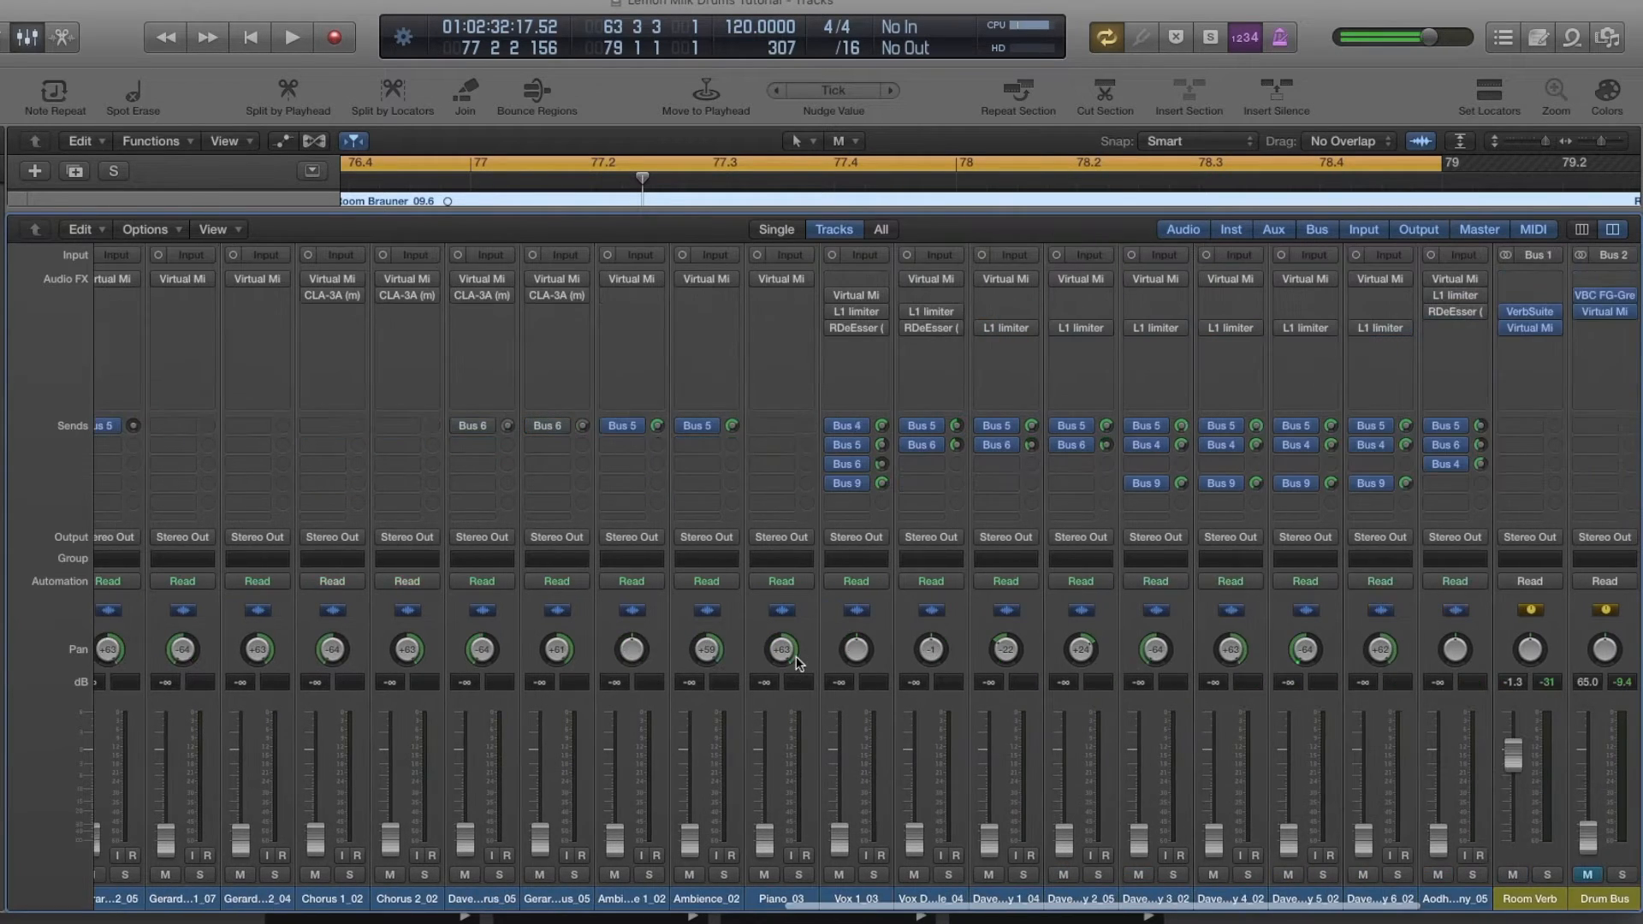
{"action": "scroll", "coordinate": [796, 656], "scroll_direction": "right", "scroll_amount": 5}
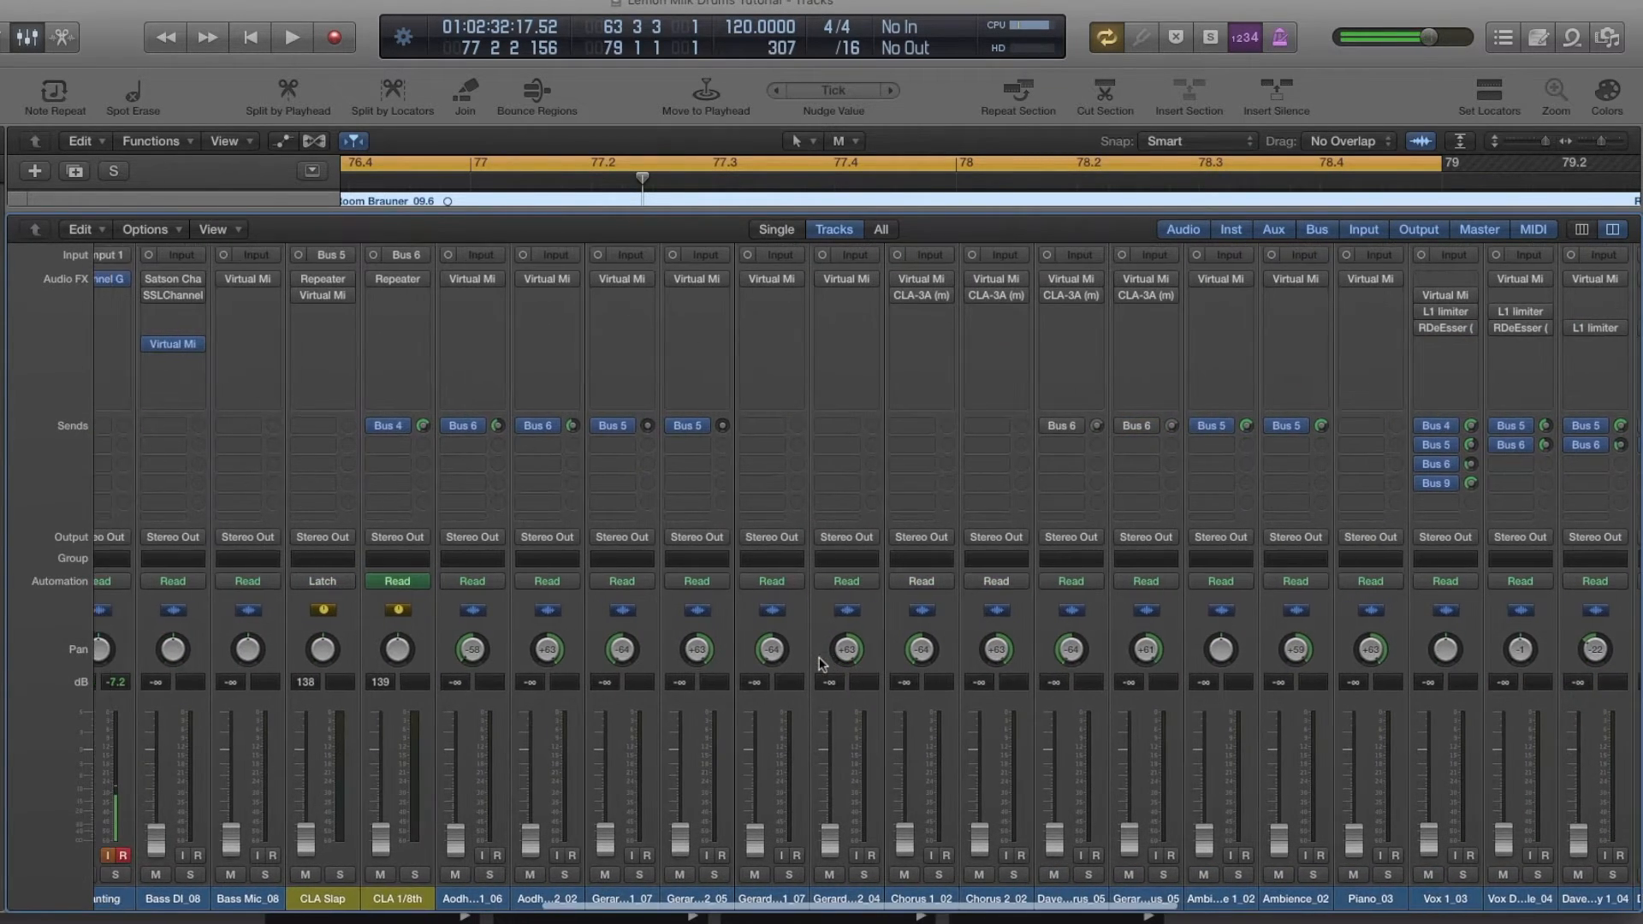
{"action": "scroll", "coordinate": [1003, 697], "scroll_direction": "right", "scroll_amount": 3}
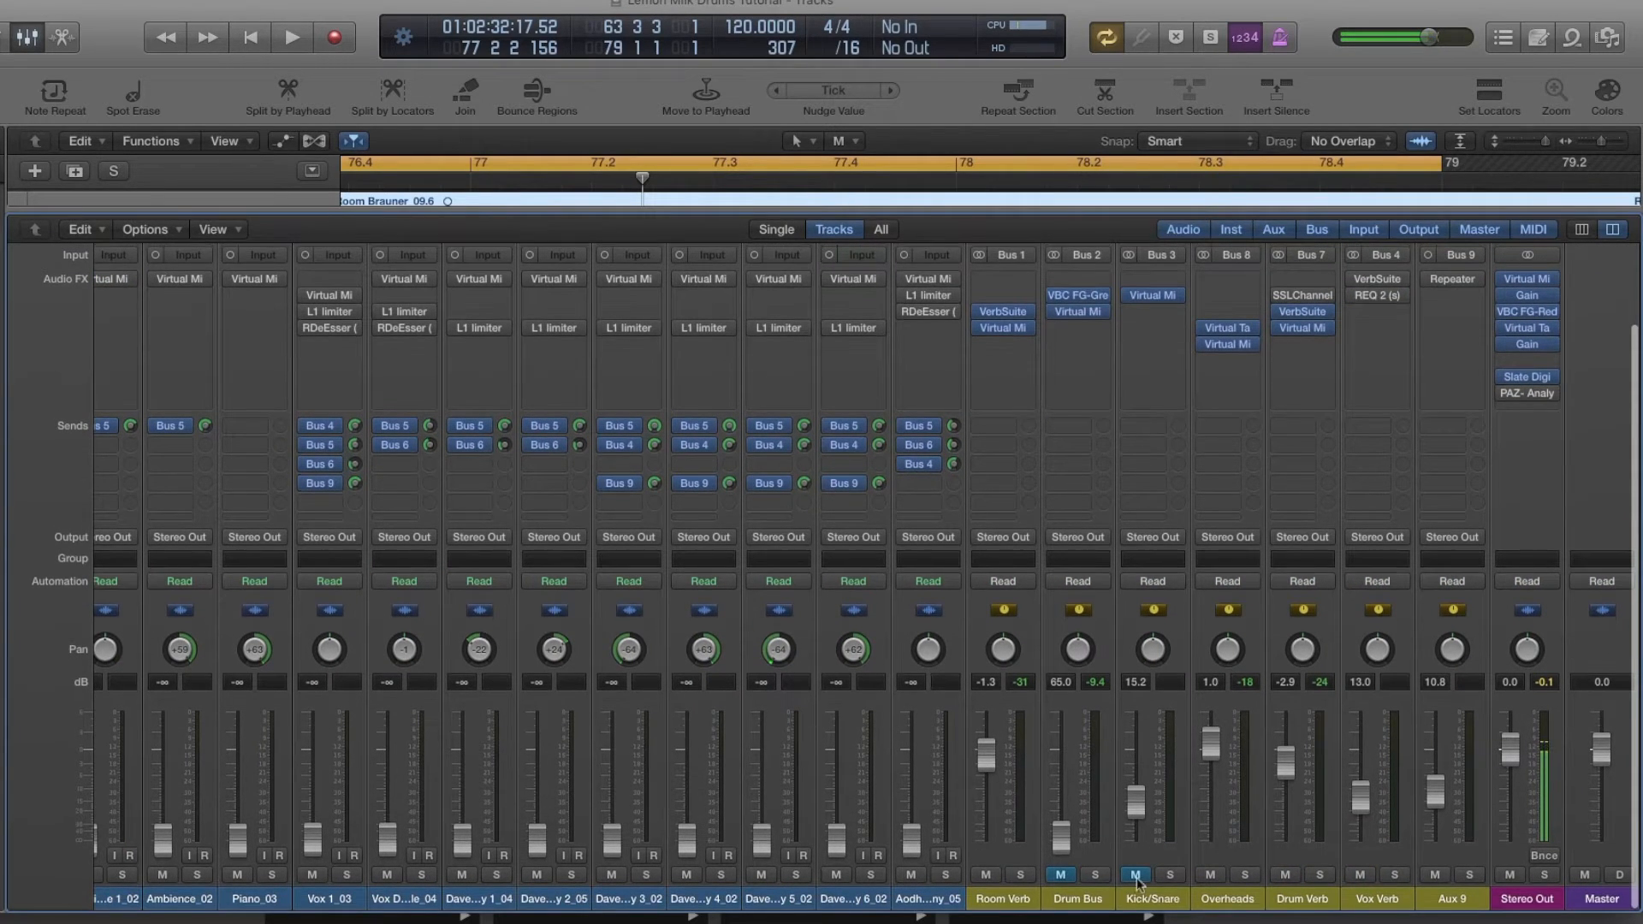
{"action": "left_click_drag", "start_coordinate": [1140, 802], "coordinate": [1137, 852]}
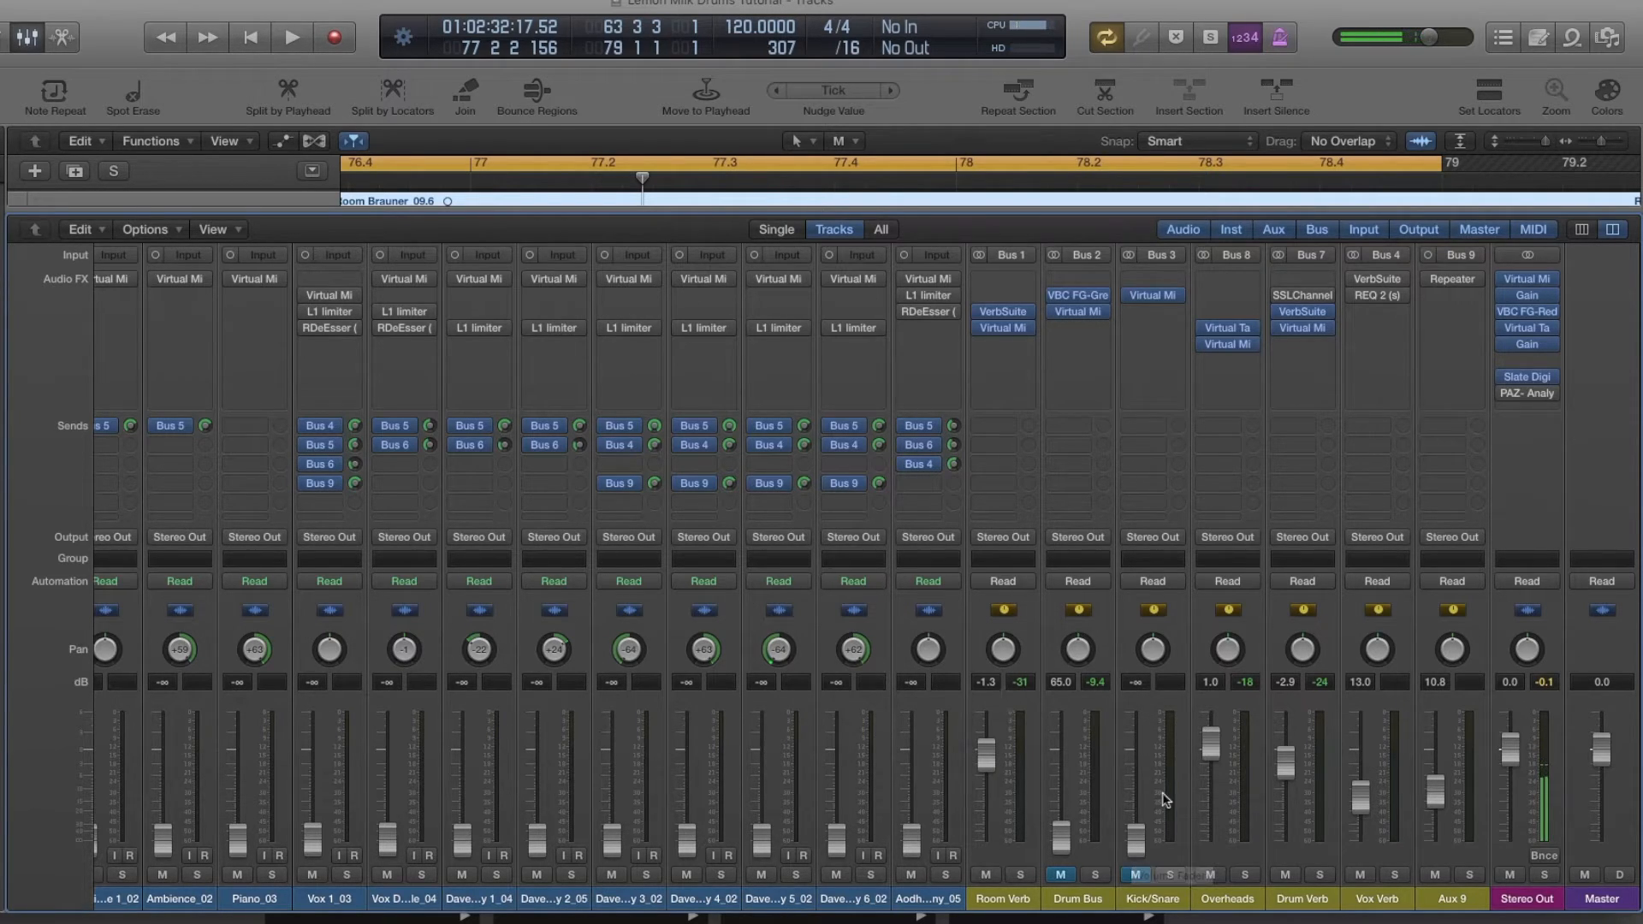
During playback, unmute the Drum Bus and Kick/Snare buses, lower the Drum Bus to its minimum, and set Kick/Snare to about -7.0 dB
{"action": "key", "text": "space"}
{"action": "left_click", "coordinate": [1060, 875]}
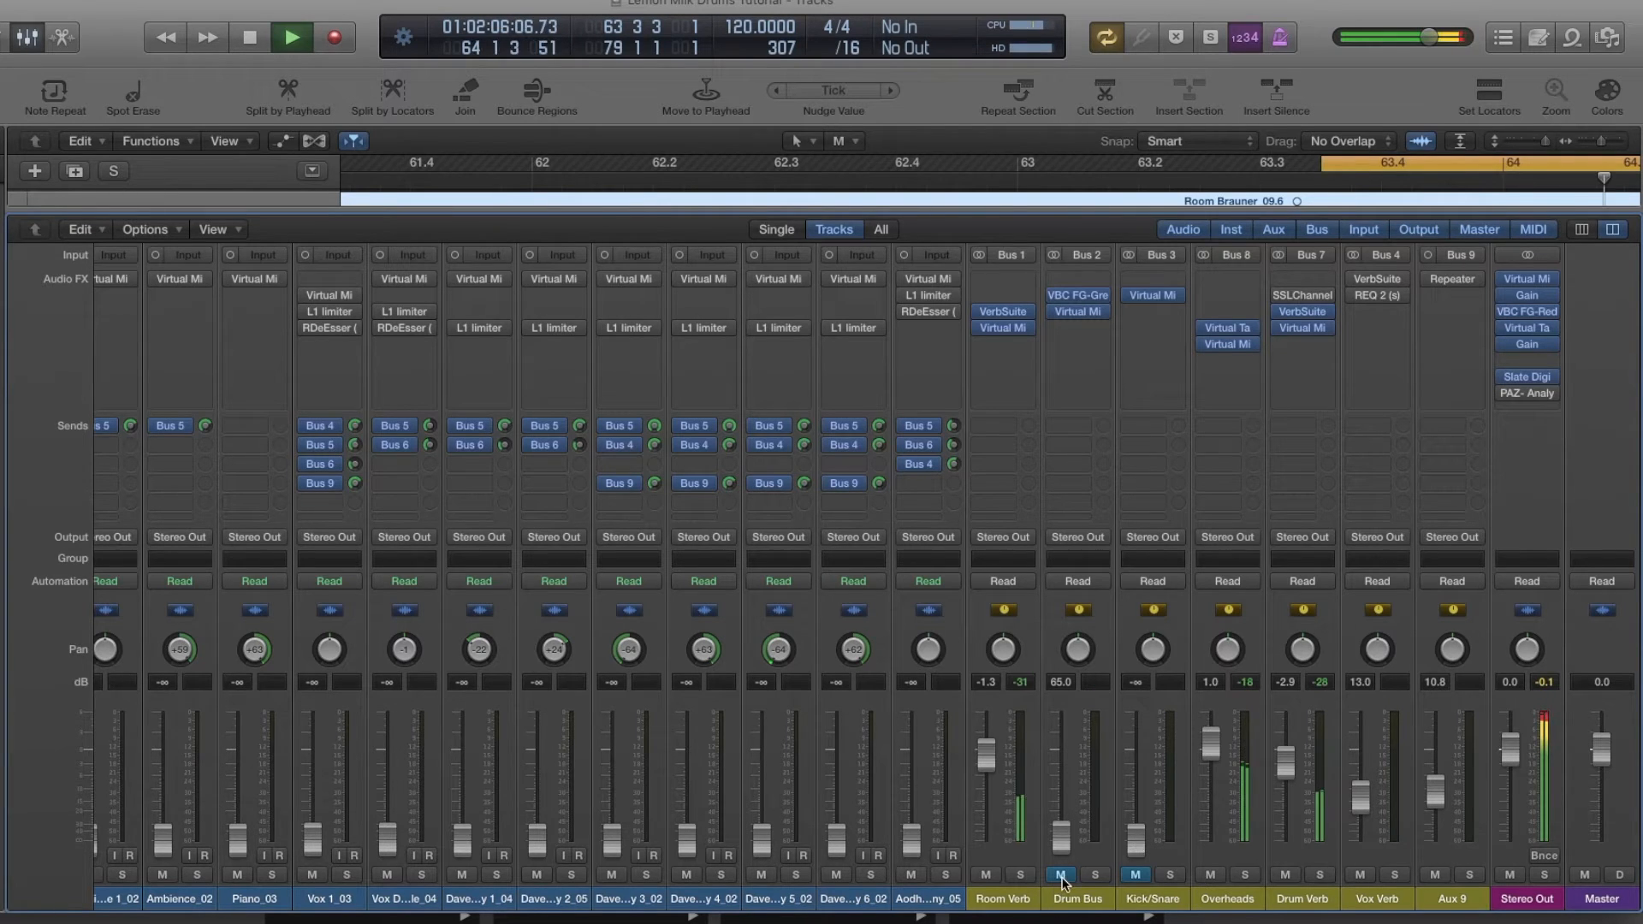
{"action": "left_click_drag", "start_coordinate": [1060, 852], "coordinate": [1135, 768]}
{"action": "left_click", "coordinate": [1135, 875]}
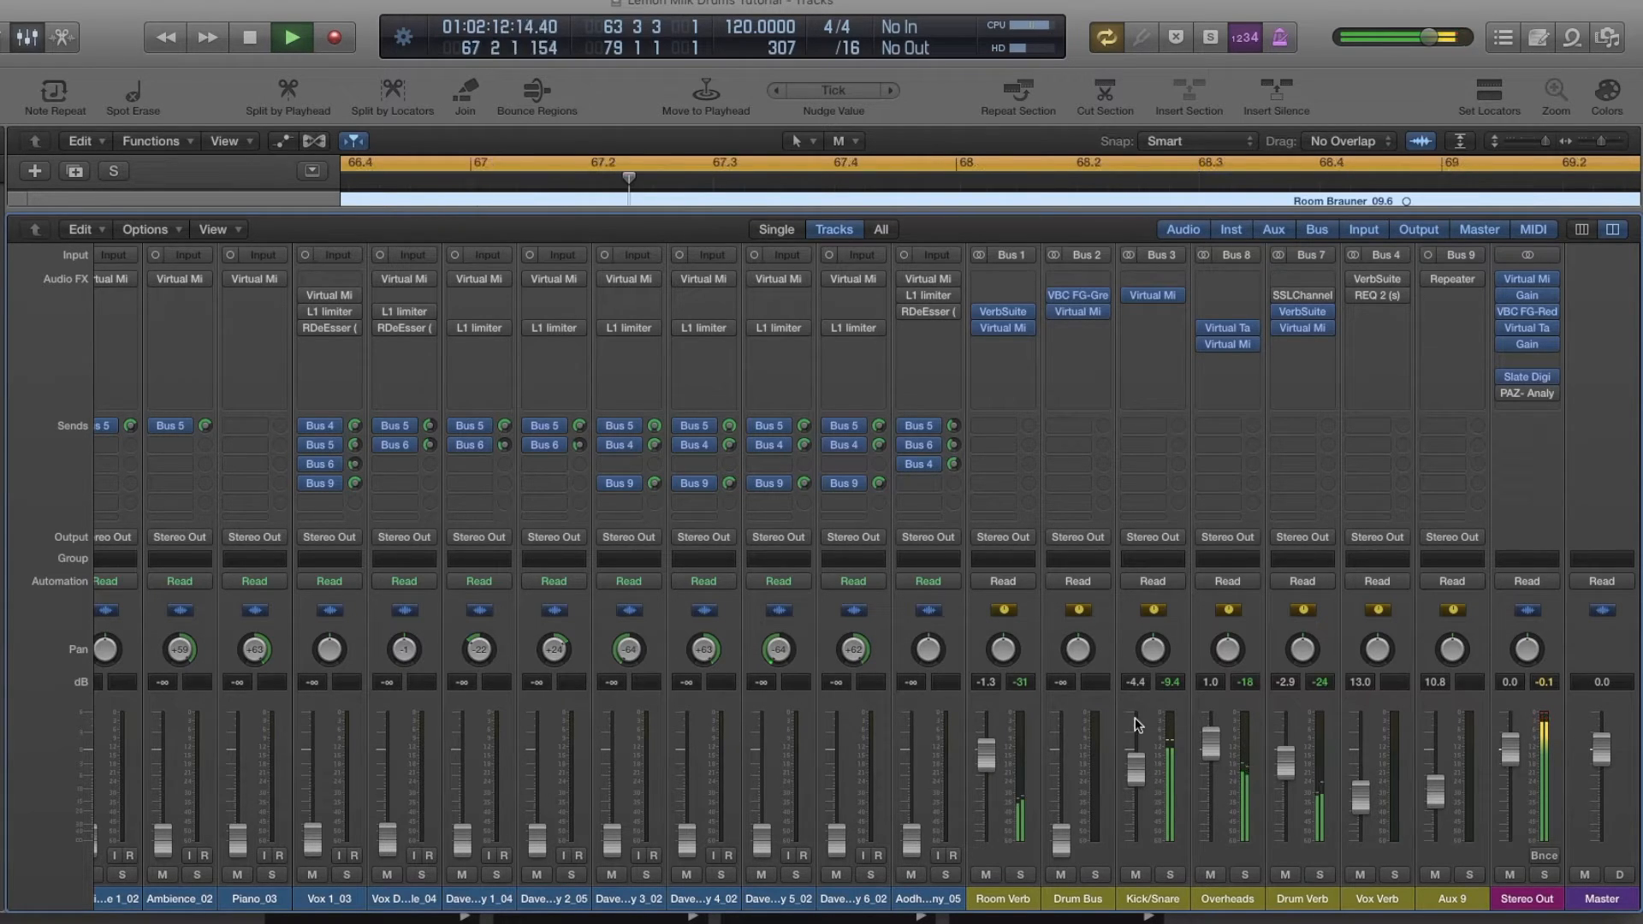
{"action": "left_click_drag", "start_coordinate": [1135, 767], "coordinate": [1135, 779]}
Solo Kick/Snare briefly, and balance the two buses with the Drum Bus at -5.0 dB and Kick/Snare at about -10.2 dB
{"action": "left_click", "coordinate": [1170, 874]}
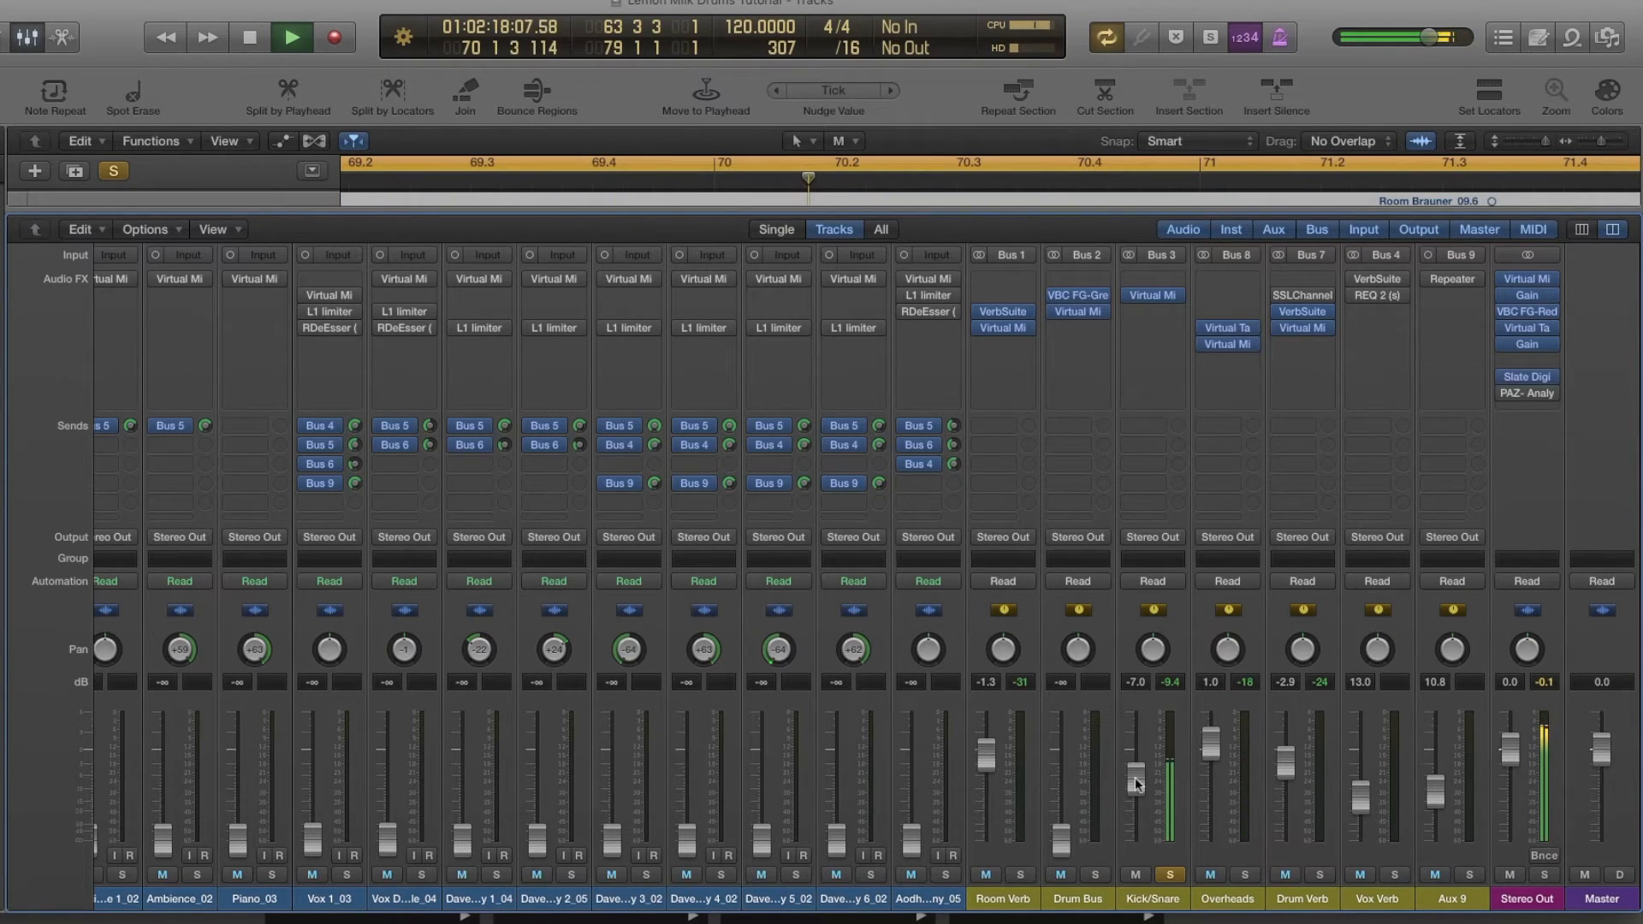
{"action": "left_click_drag", "start_coordinate": [1137, 783], "coordinate": [1061, 772]}
{"action": "left_click", "coordinate": [1170, 874]}
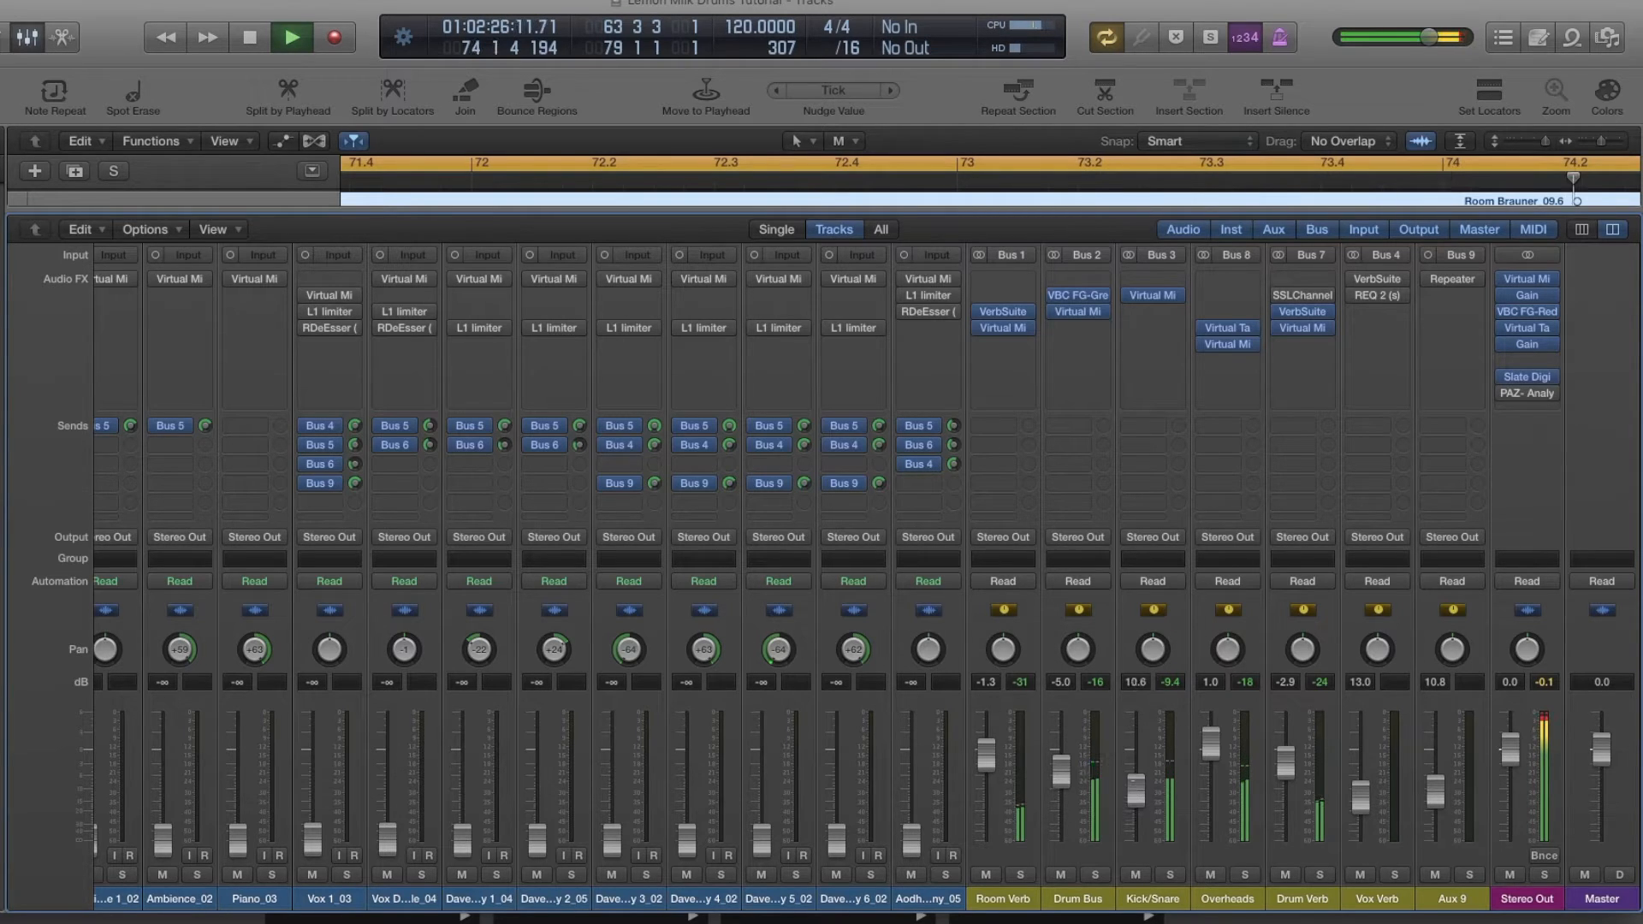
Select the Drum Bus and Kick/Snare channels and toggle their mutes together to compare the mix with and without them, stopping playback when finished
{"action": "left_click_drag", "start_coordinate": [1178, 641], "coordinate": [1077, 647]}
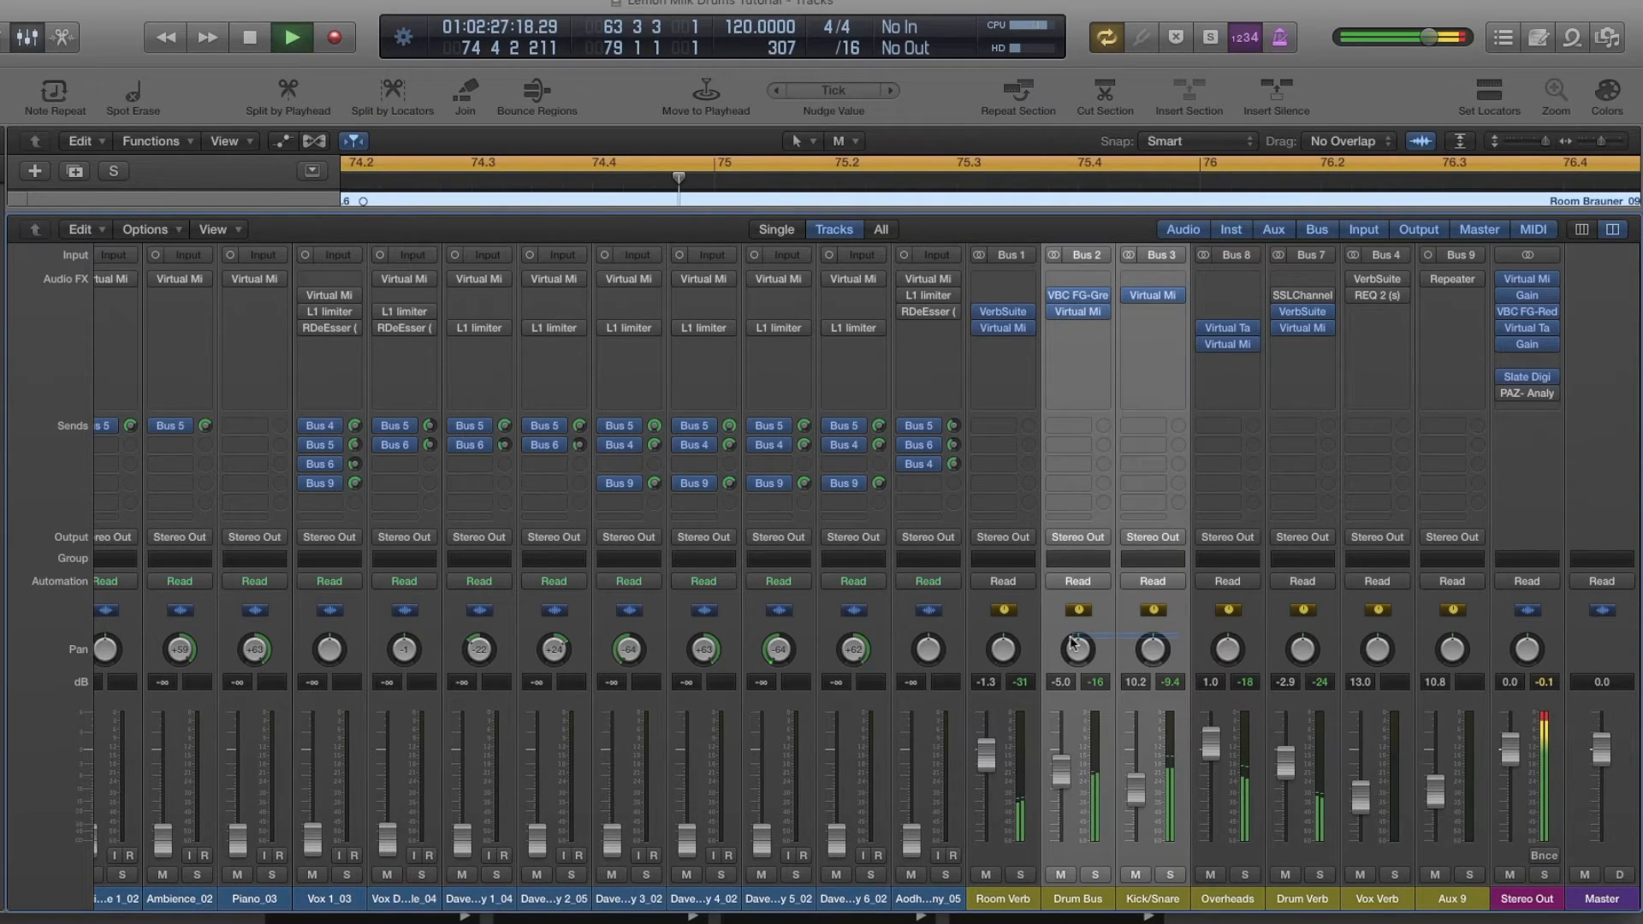
{"action": "left_click", "coordinate": [1061, 876]}
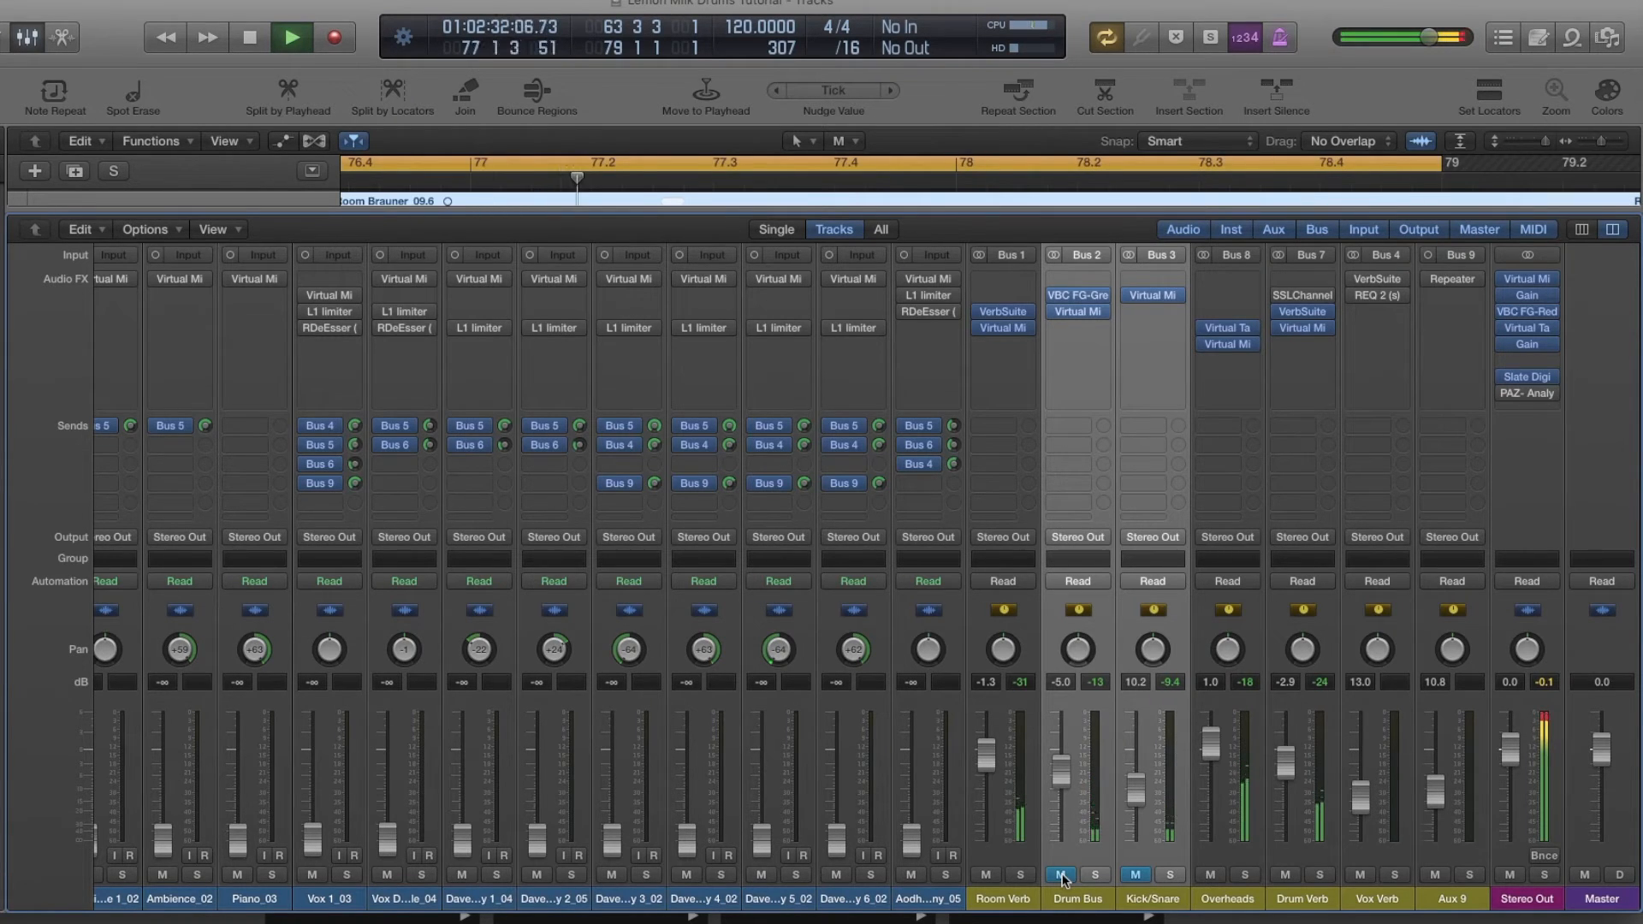
{"action": "left_click", "coordinate": [1061, 877]}
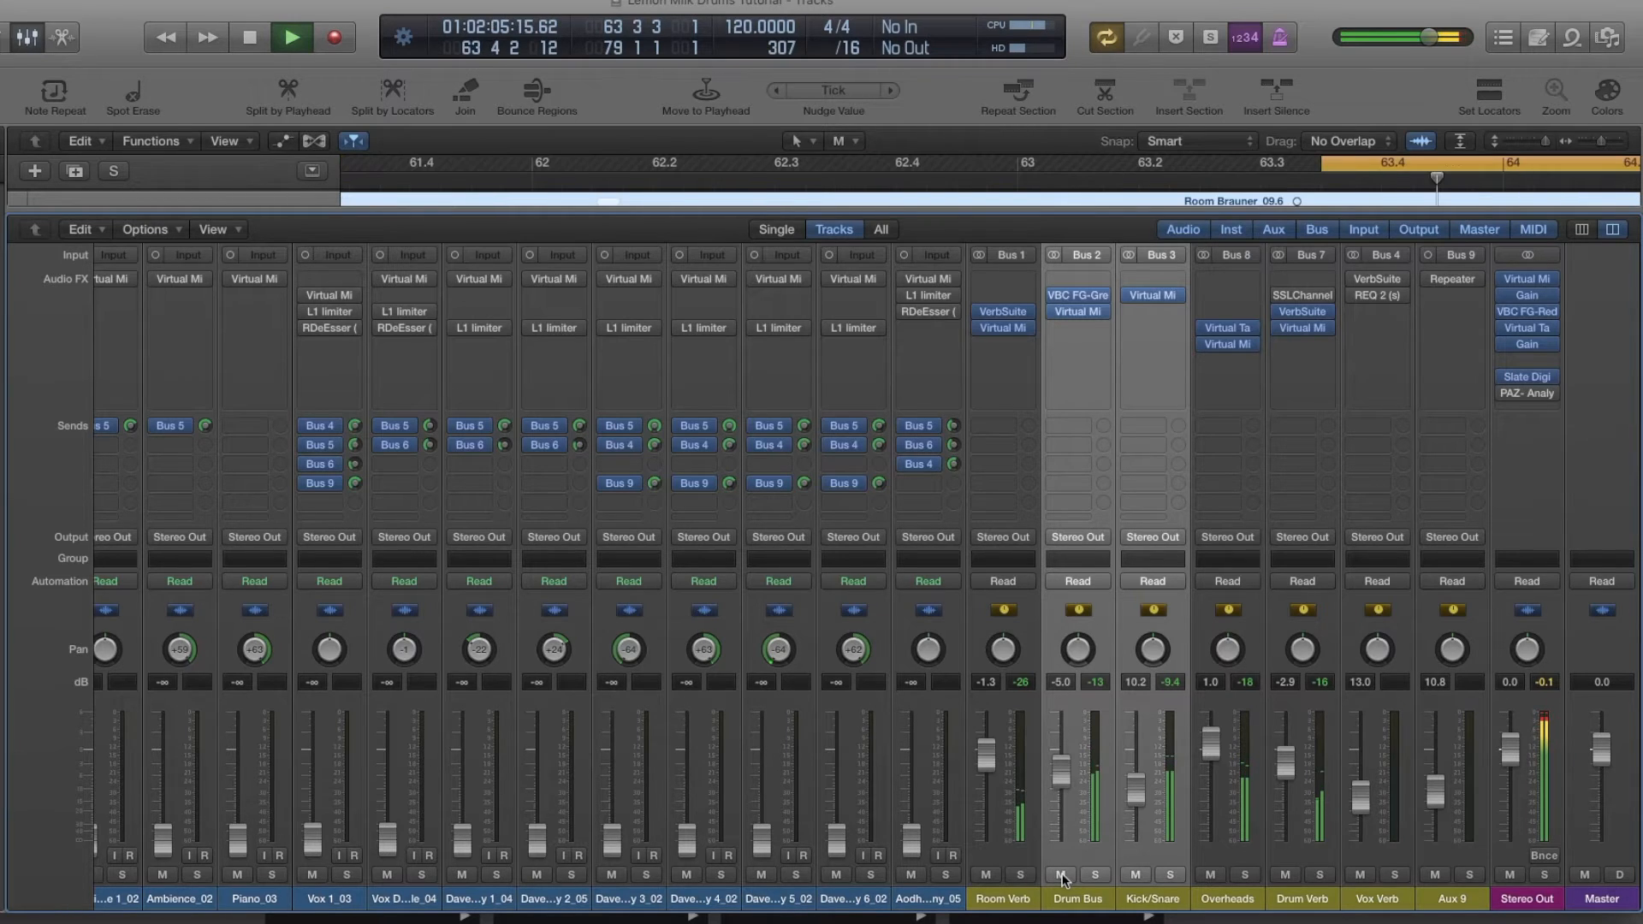
{"action": "left_click", "coordinate": [1062, 877]}
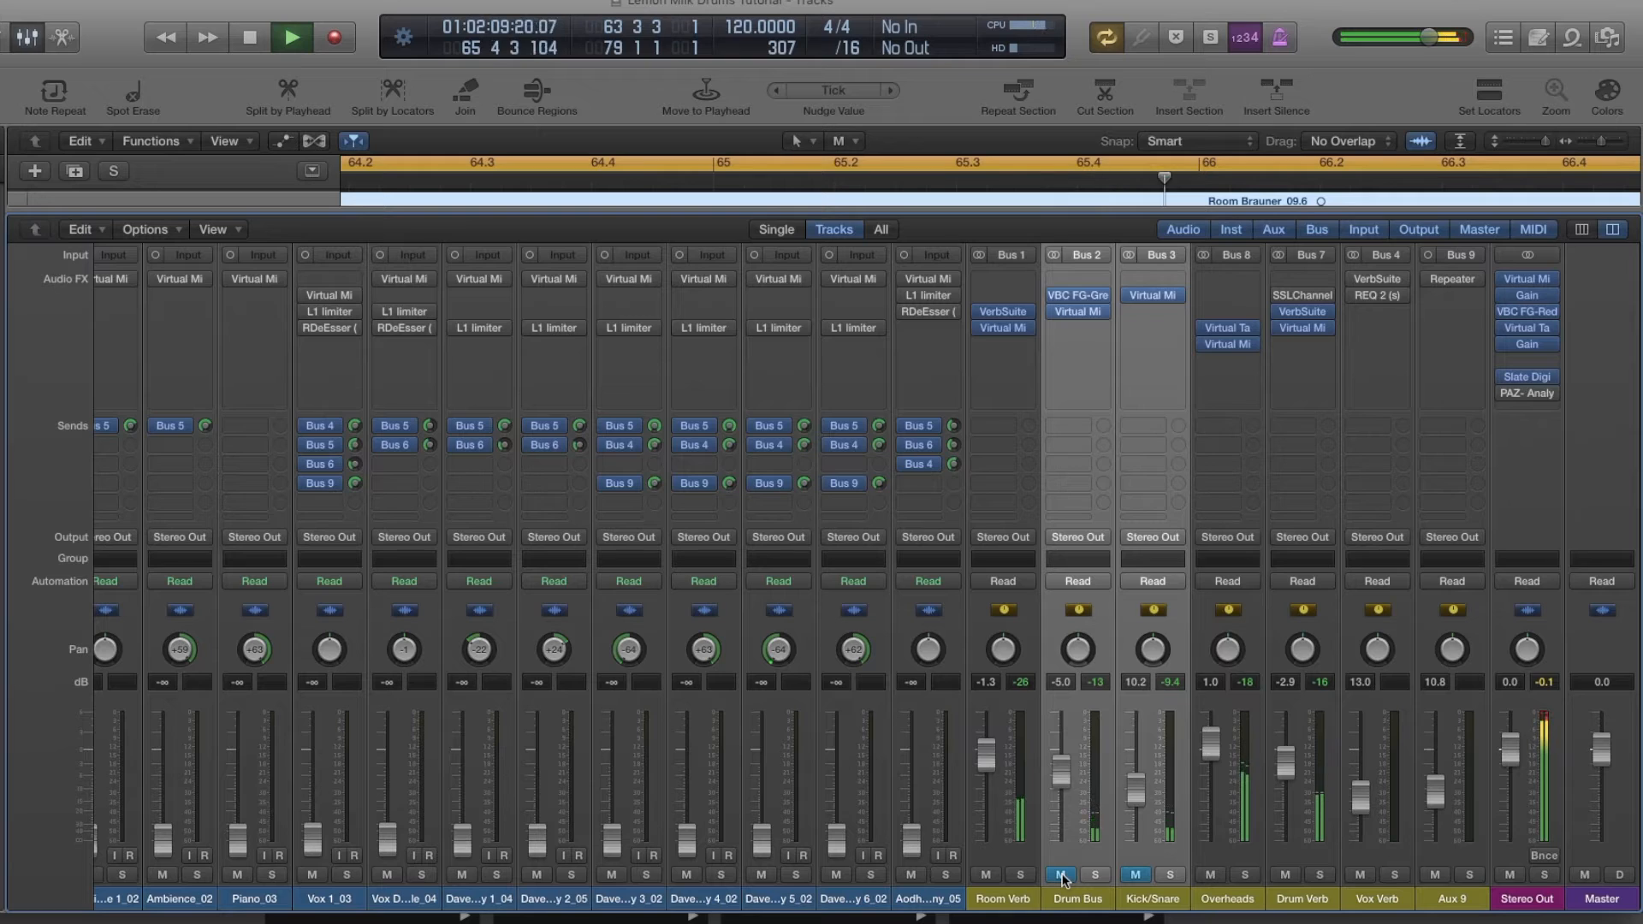
{"action": "left_click", "coordinate": [1061, 877]}
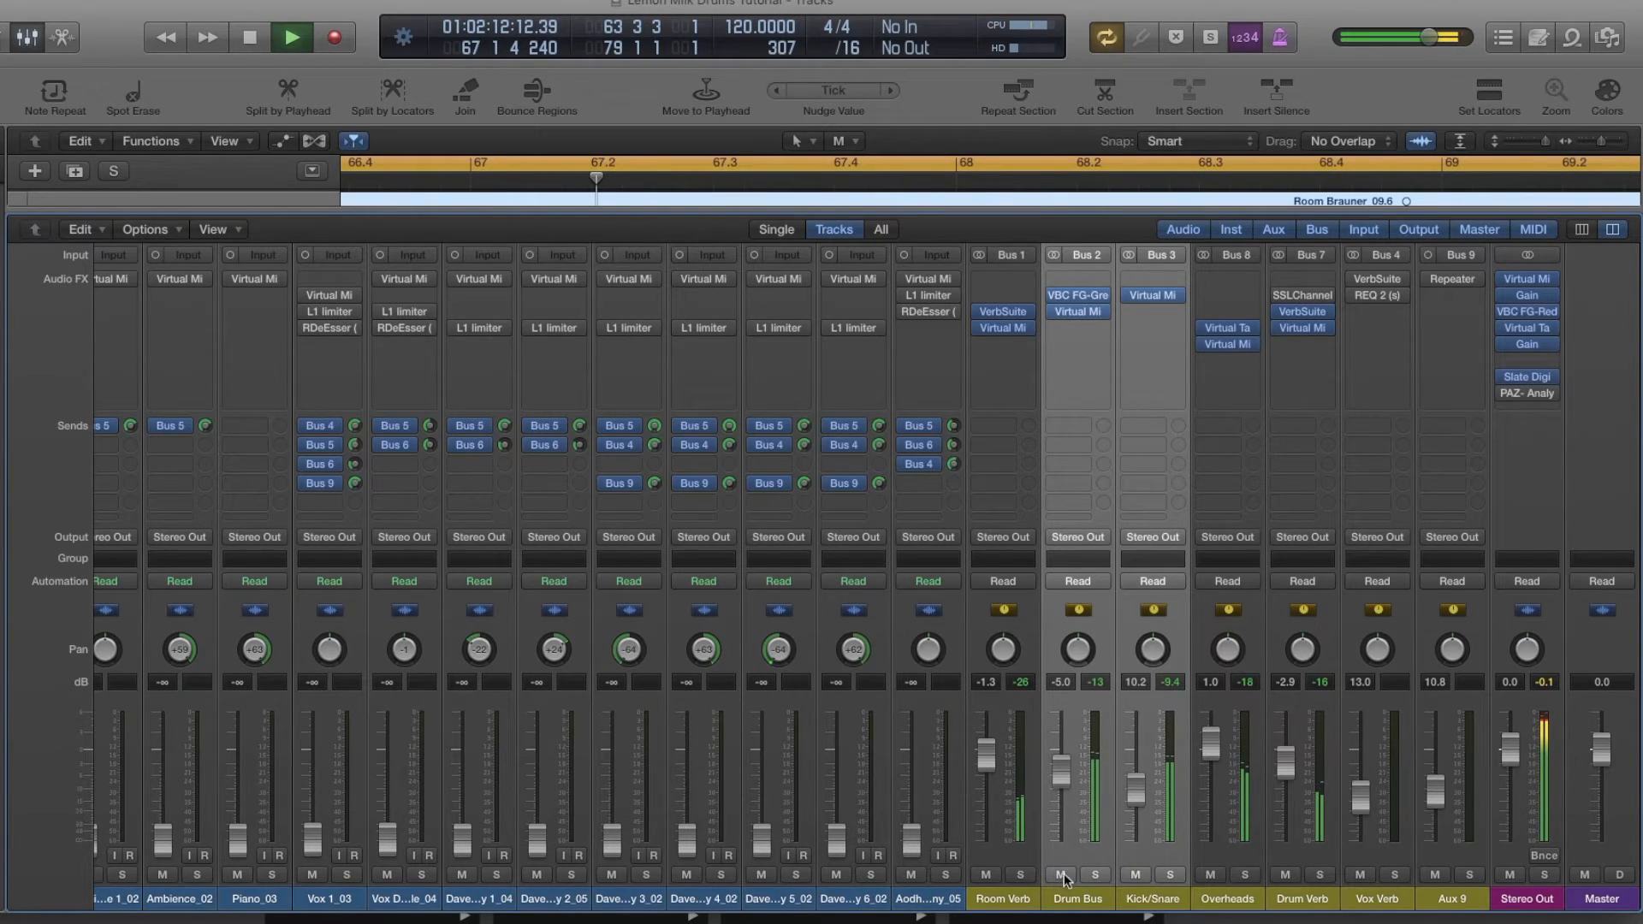
{"action": "key", "text": "space"}
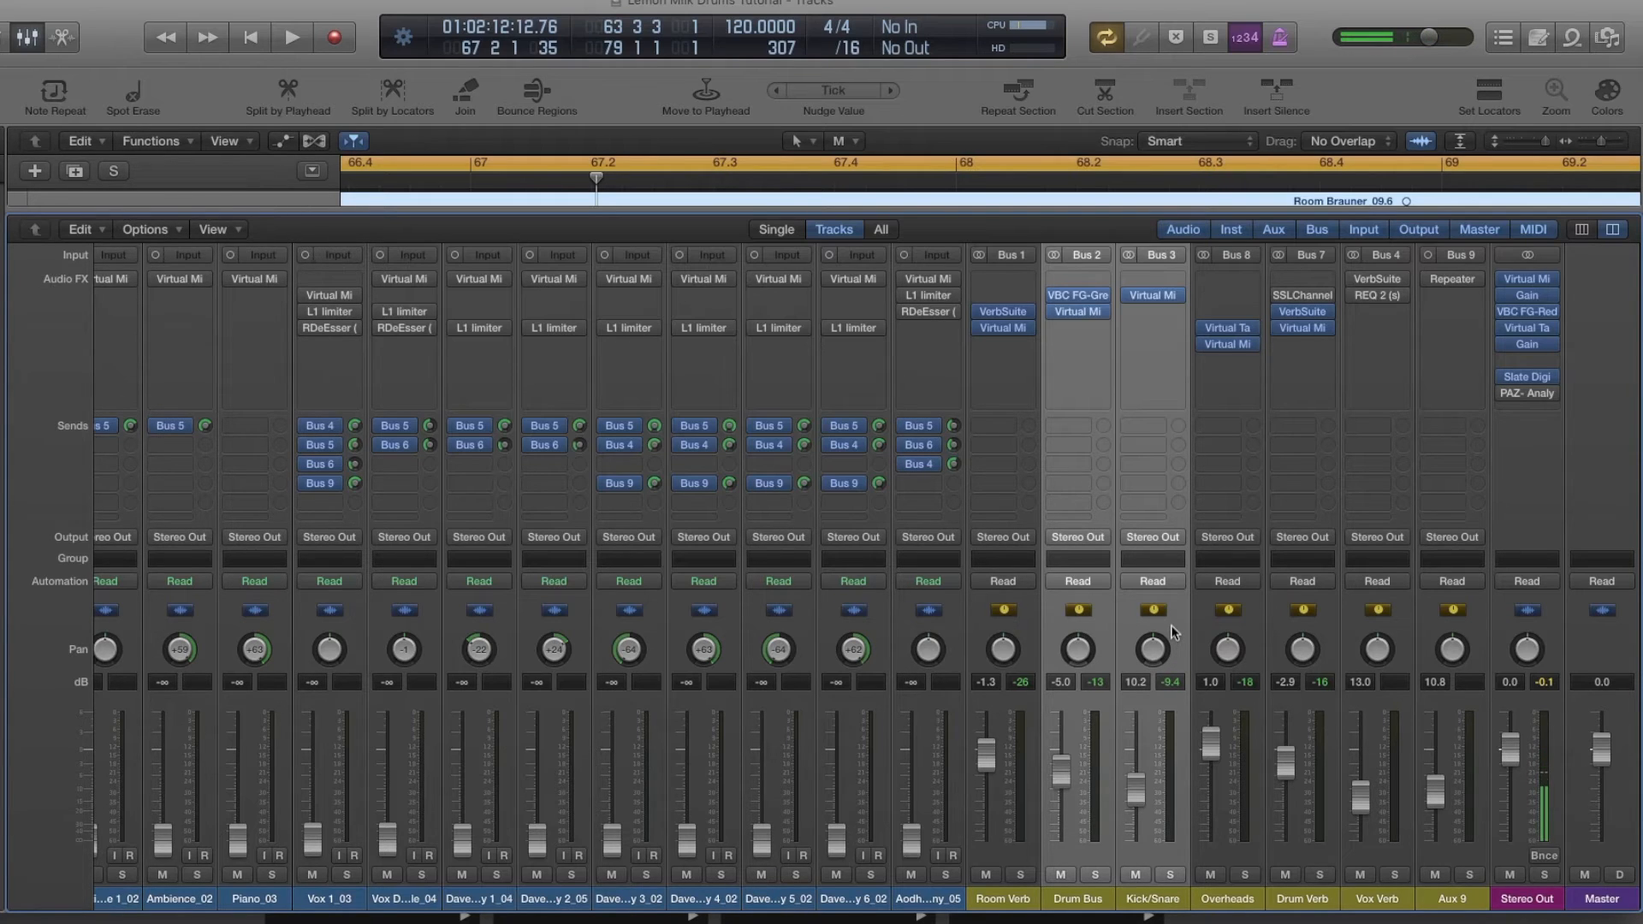
Reduce the channel selection to Kick/Snare and bring the individual drum channels, from Kick D6 to the room mics, into view
{"action": "left_click", "coordinate": [1171, 627]}
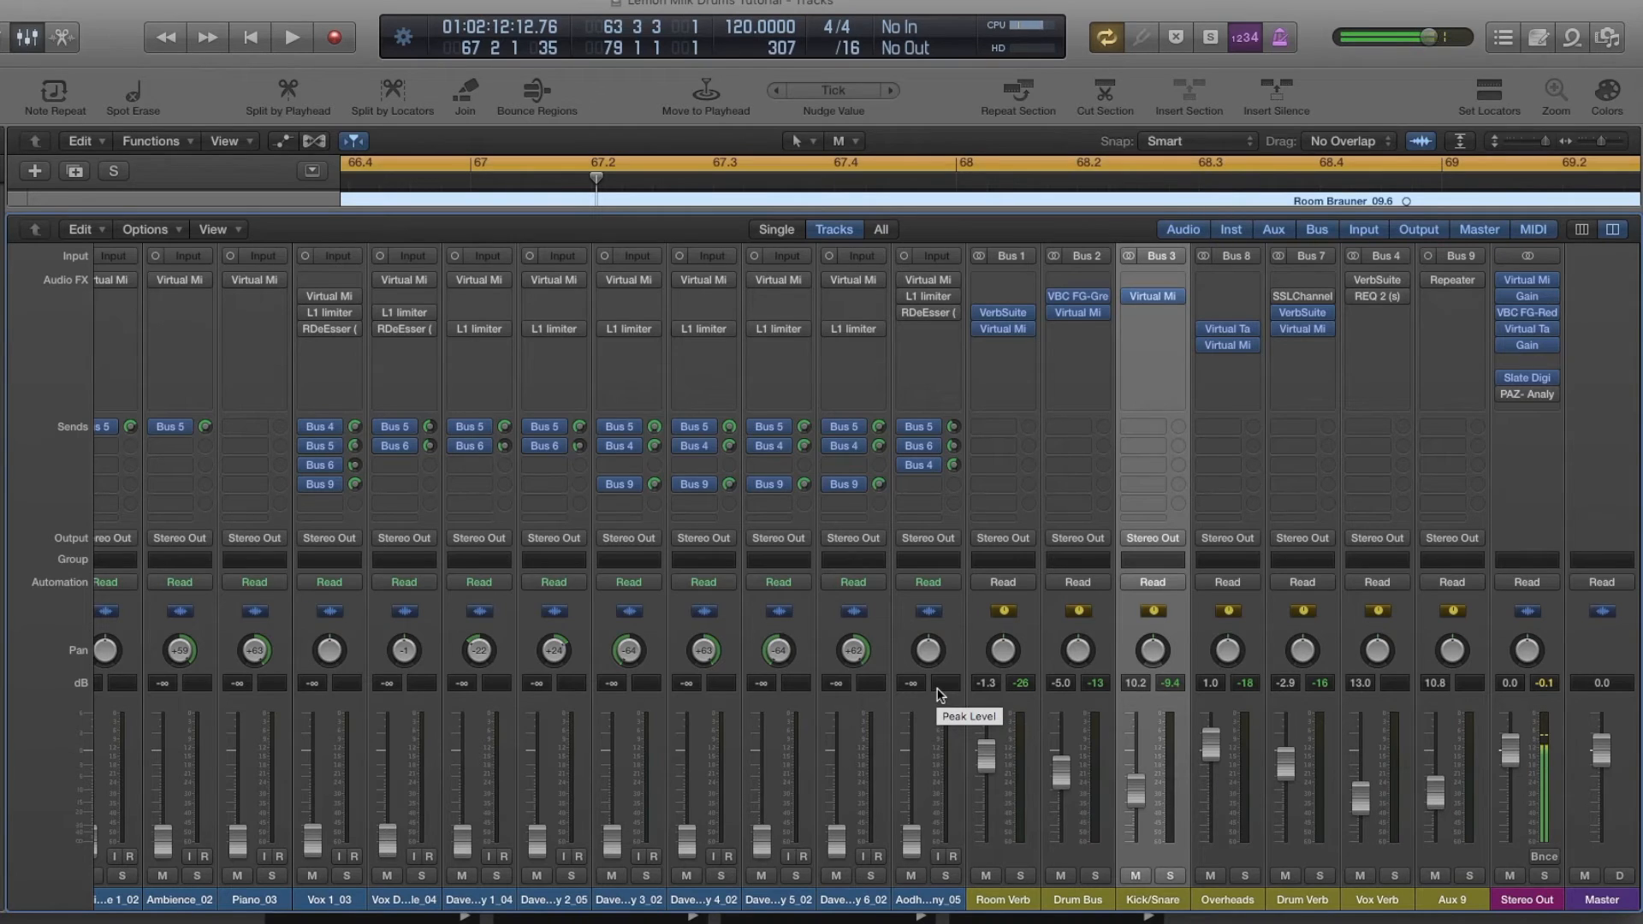
{"action": "scroll", "coordinate": [597, 575], "scroll_direction": "left", "scroll_amount": 2}
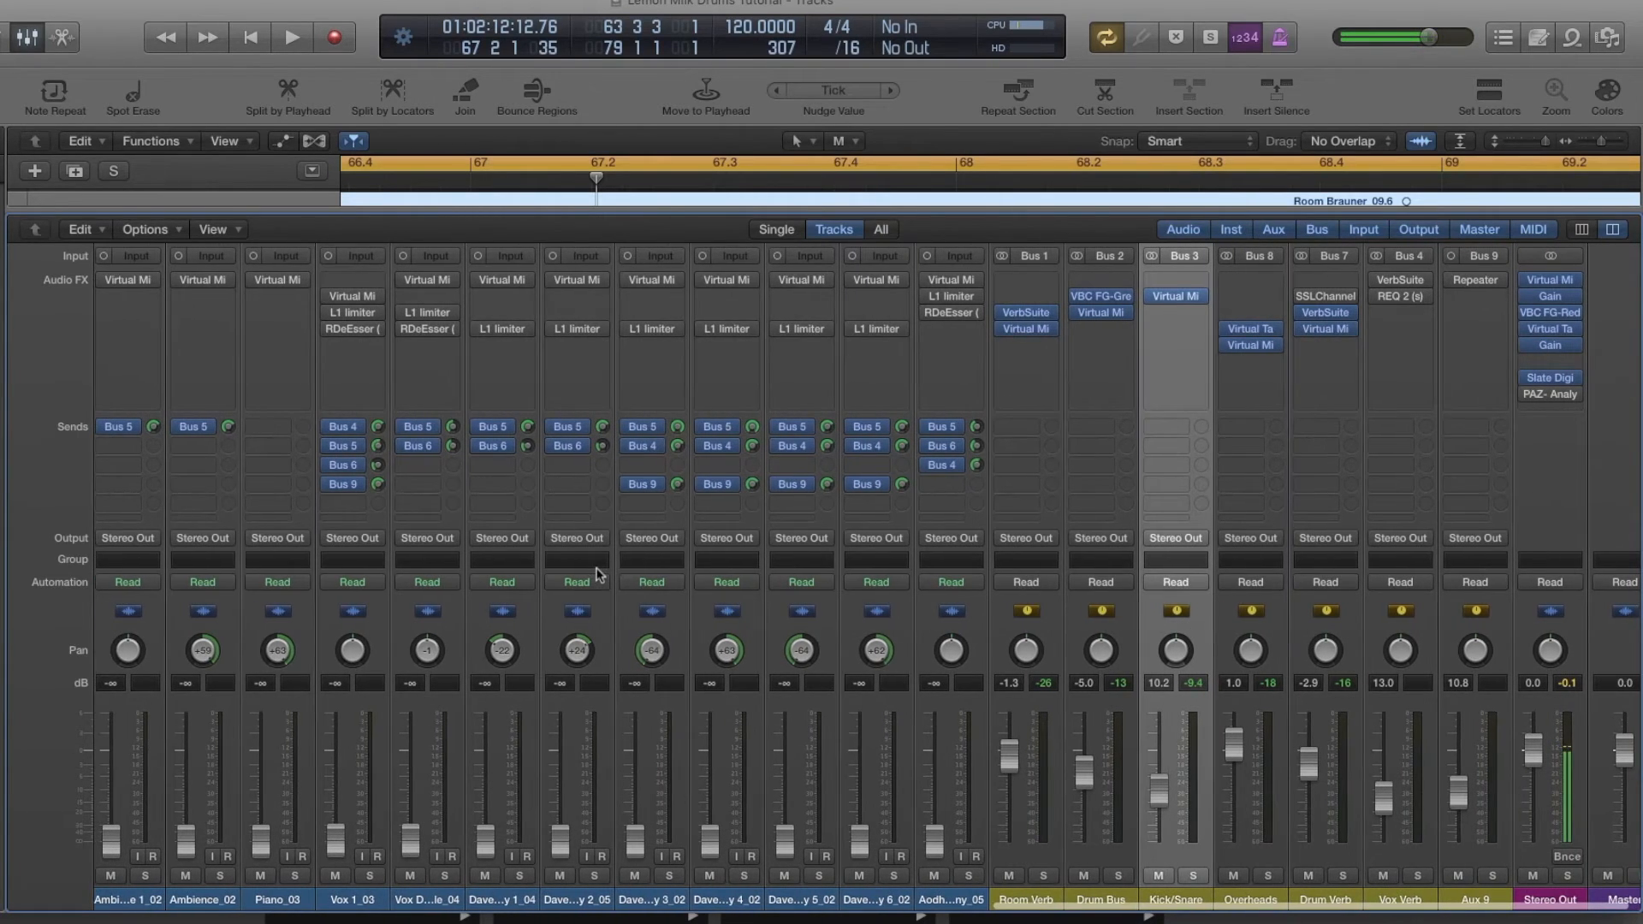
{"action": "scroll", "coordinate": [596, 574], "scroll_direction": "left", "scroll_amount": 1}
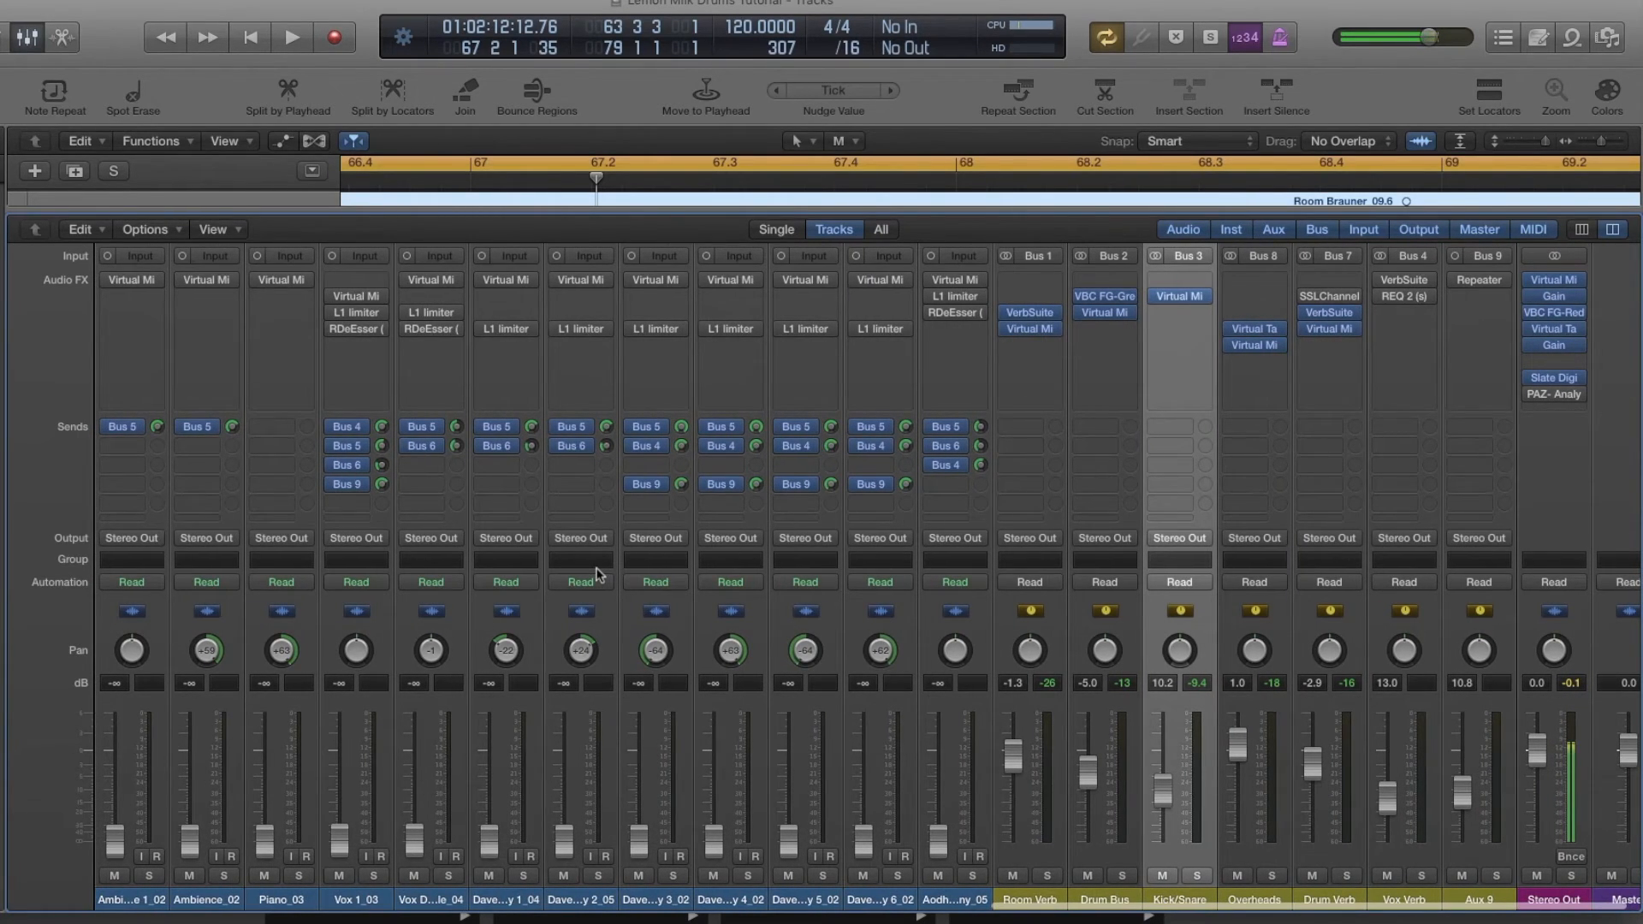
{"action": "scroll", "coordinate": [1147, 758], "scroll_direction": "down", "scroll_amount": 1}
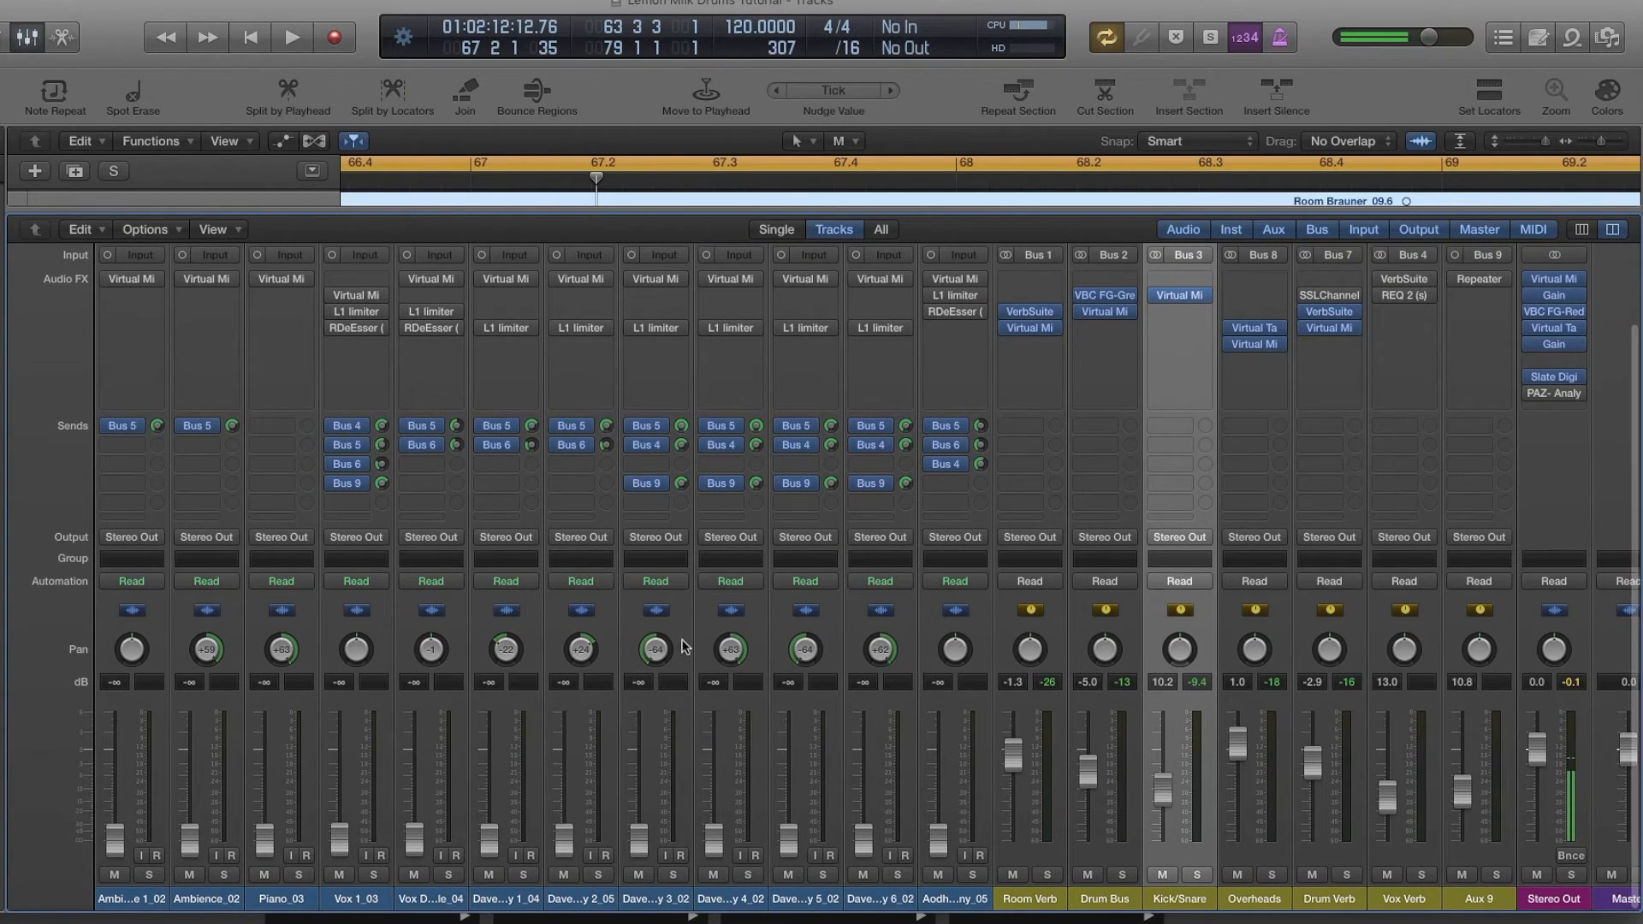
{"action": "scroll", "coordinate": [684, 646], "scroll_direction": "left", "scroll_amount": 15}
{"action": "scroll", "coordinate": [684, 646], "scroll_direction": "left", "scroll_amount": 10}
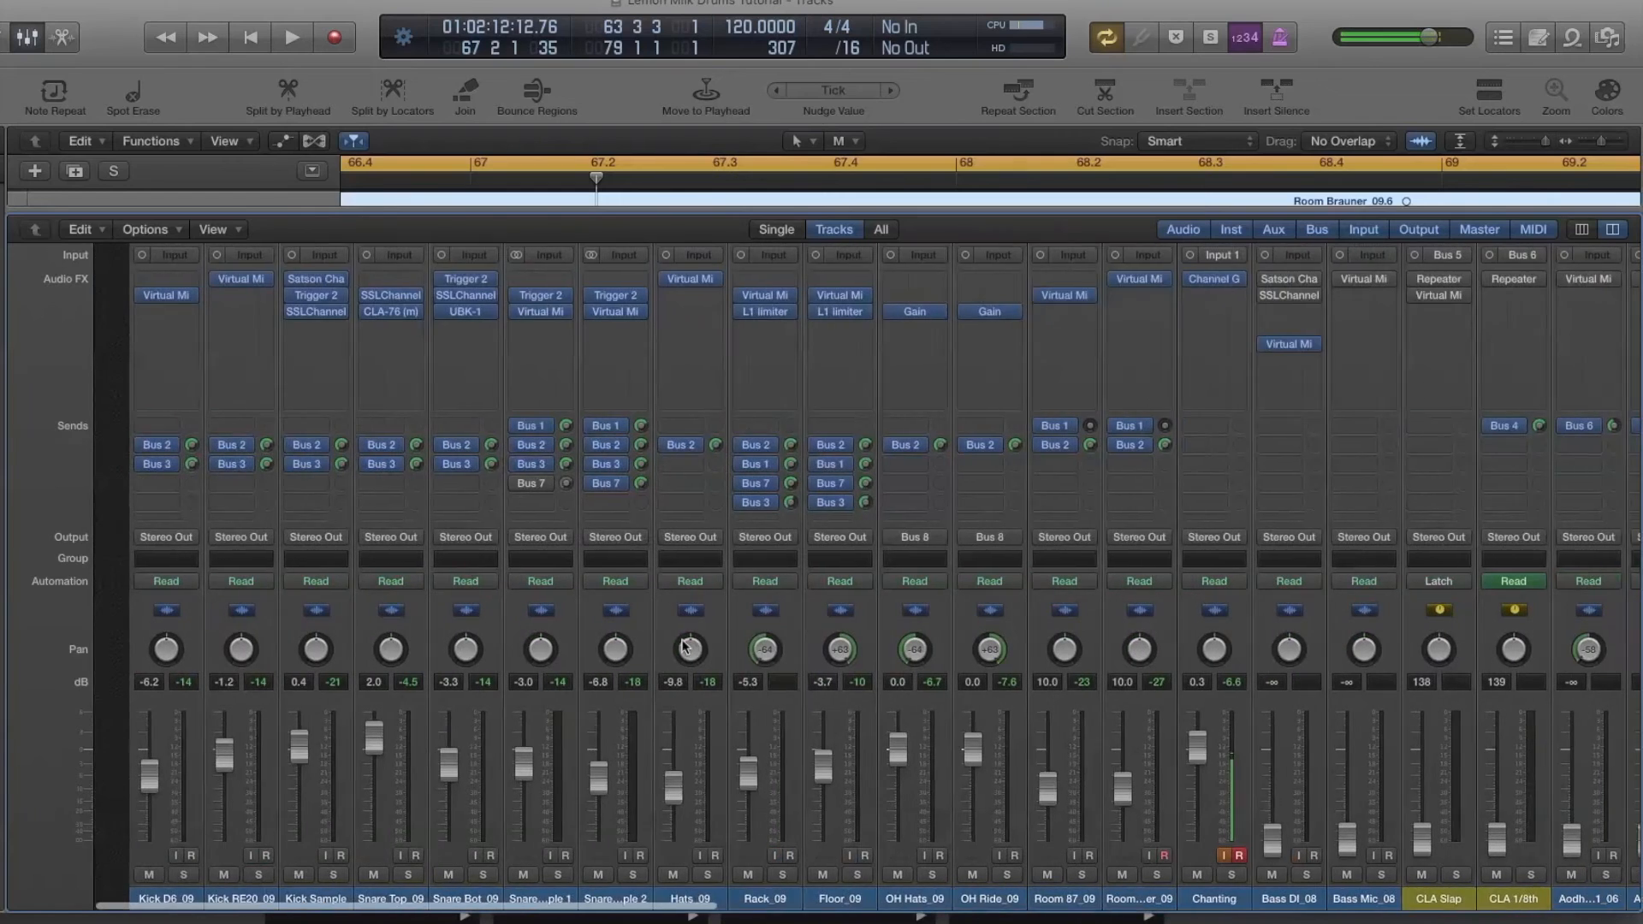